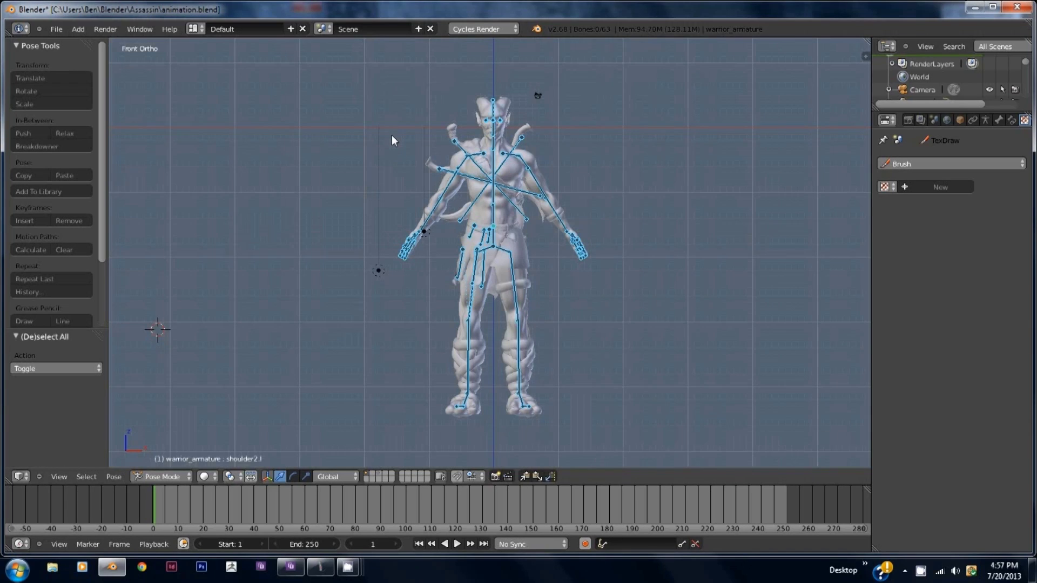
# - Select the warrior's arm.l bone from the front view, keeping the armature in Pose Mode
pyautogui.moveTo(394, 135); pyautogui.dragTo(379, 160, button='middle')
pyautogui.press('KP_1')
pyautogui.scroll(4, 517, 242)
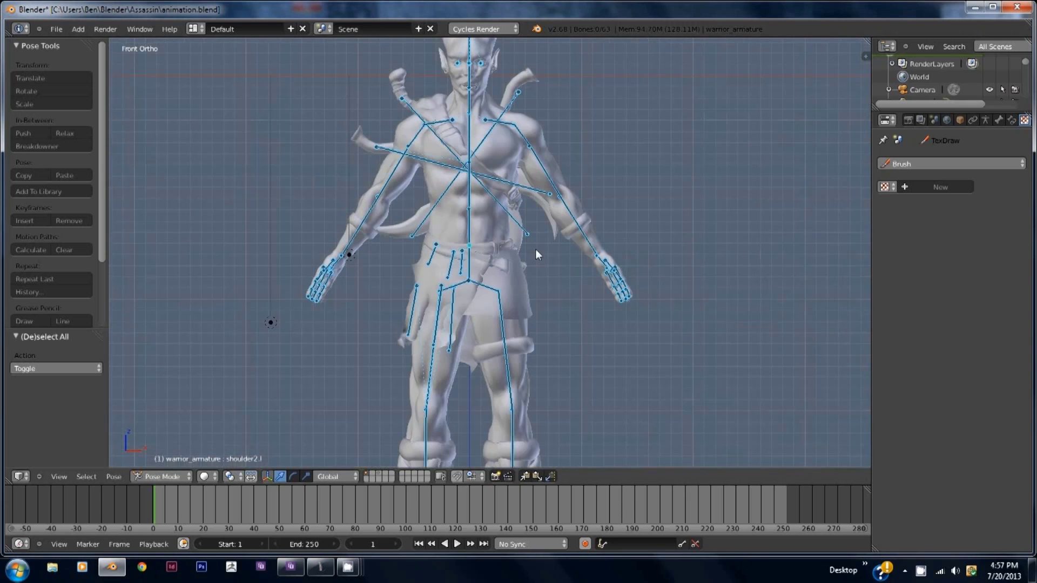
pyautogui.rightClick(543, 169)
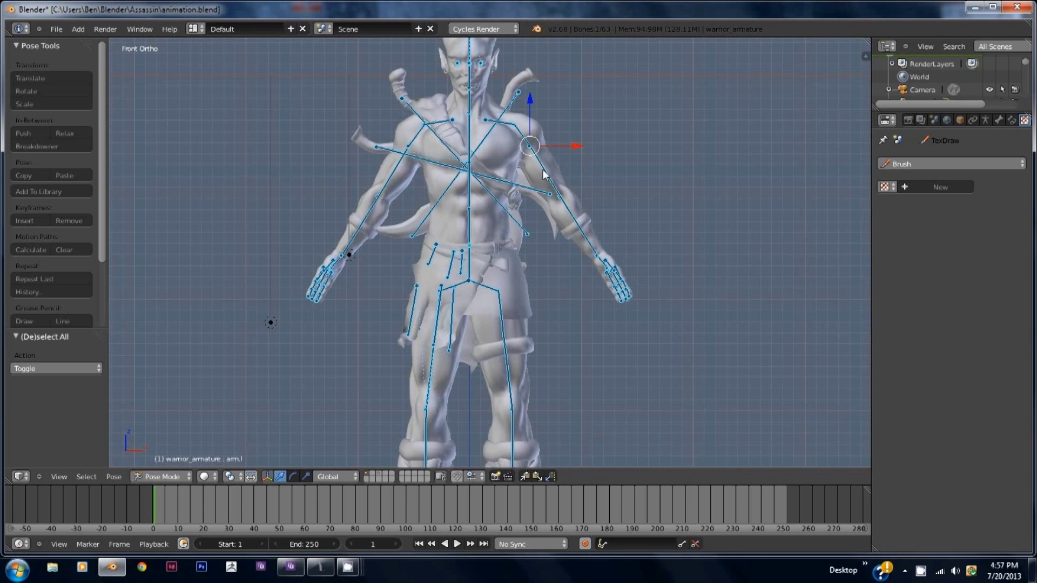
pyautogui.click(176, 475)
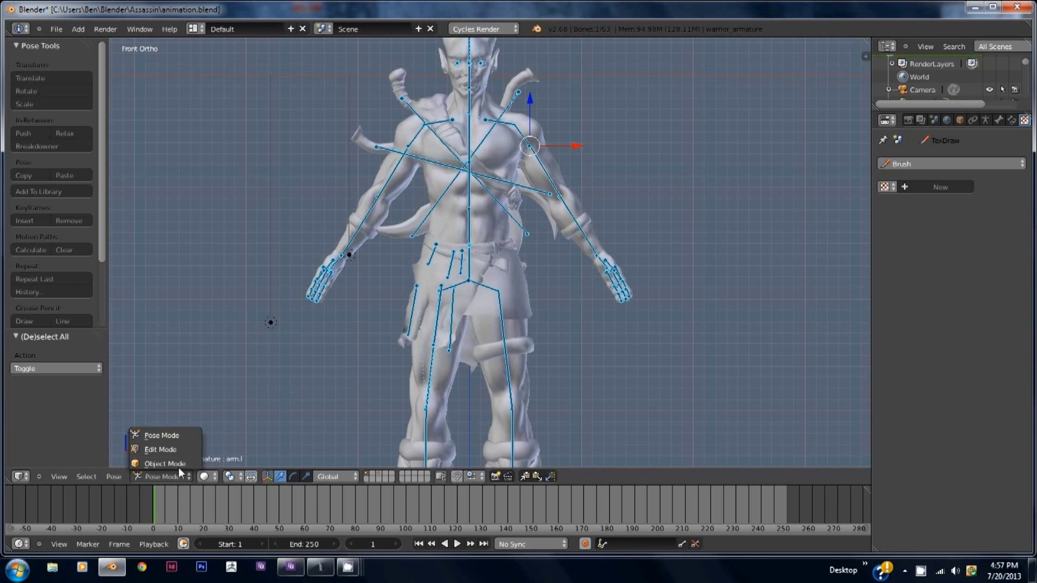
pyautogui.click(180, 435)
# - Return to the straight front view and bring up the area-split options
pyautogui.moveTo(619, 303); pyautogui.dragTo(488, 414, button='middle')
pyautogui.press('KP_1')
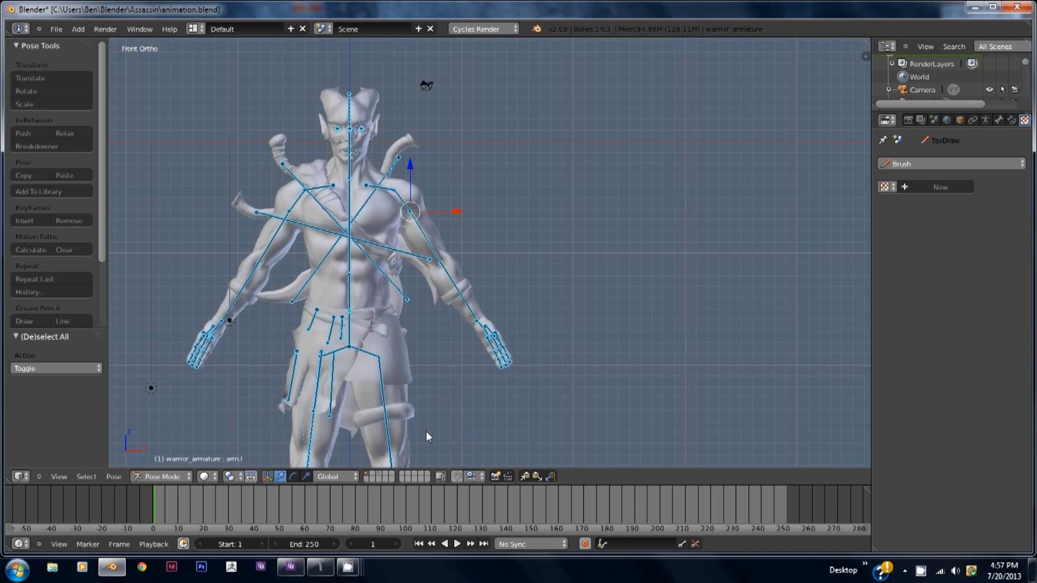
pyautogui.rightClick(422, 484)
# - Split the viewport and turn the right-hand area into a Dope Sheet Action Editor
pyautogui.click(420, 472)
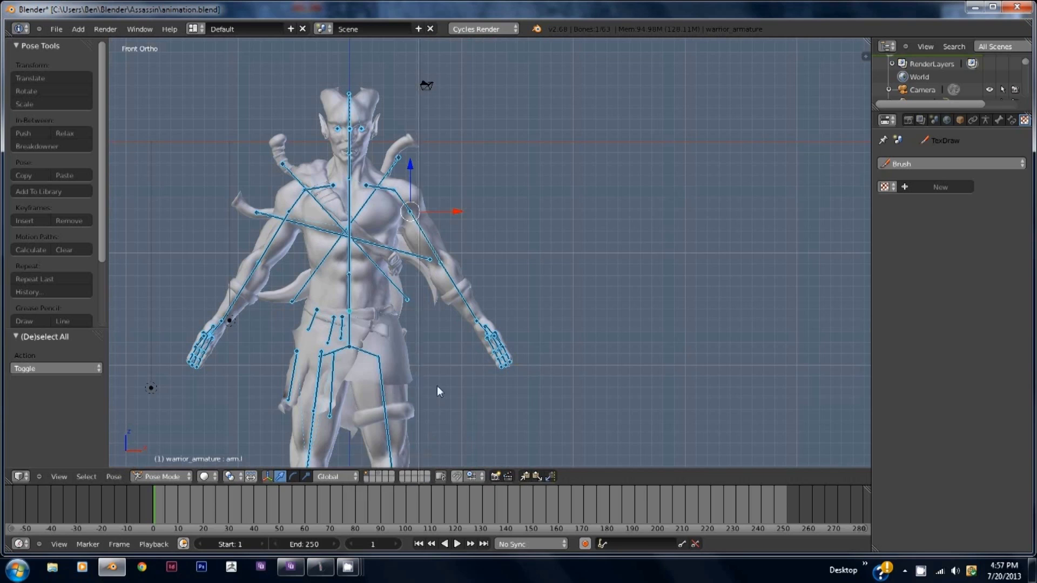
pyautogui.click(466, 277)
pyautogui.click(477, 476)
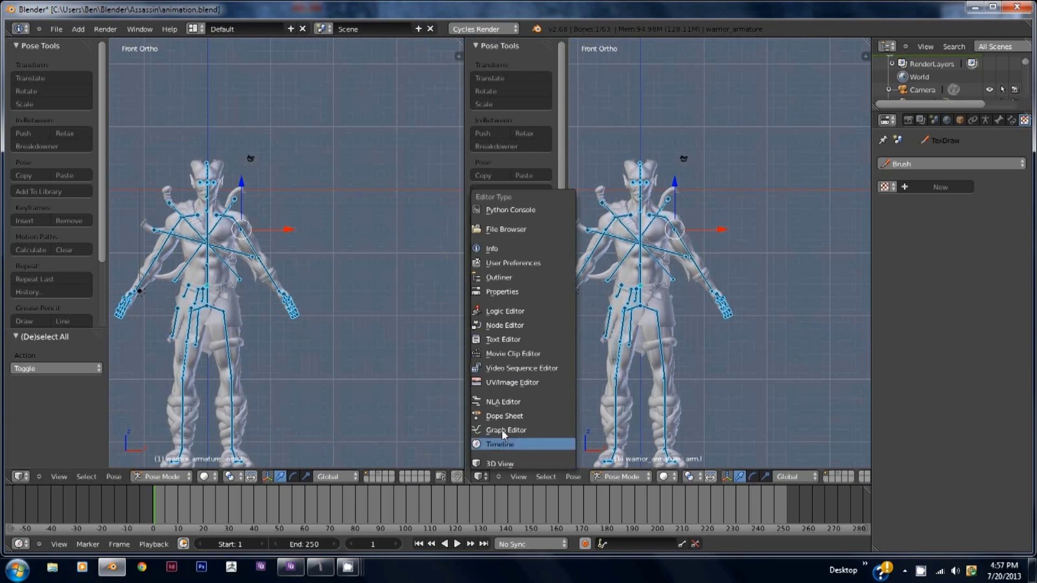
pyautogui.click(504, 416)
pyautogui.click(698, 478)
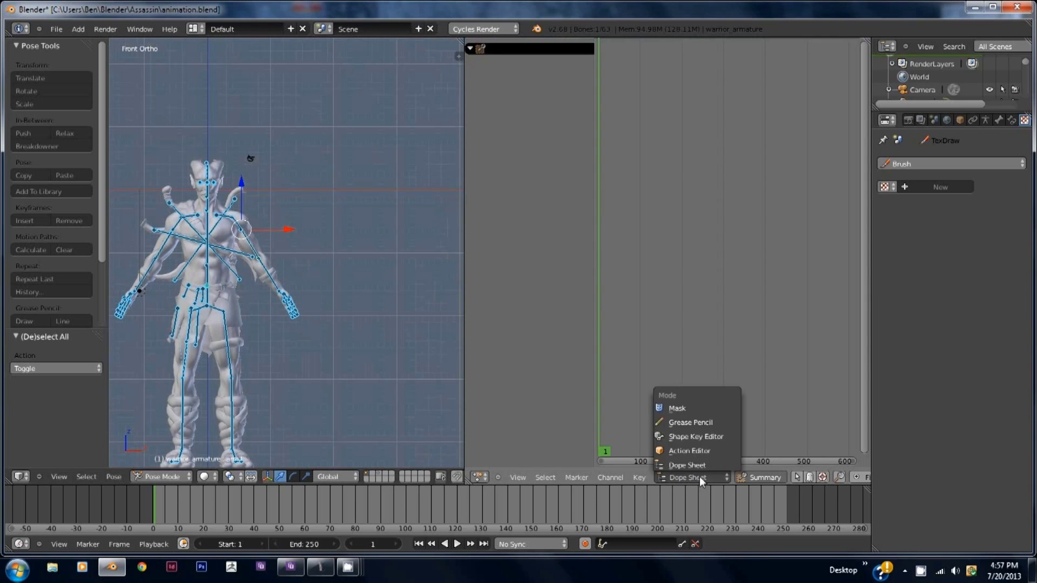
pyautogui.click(700, 452)
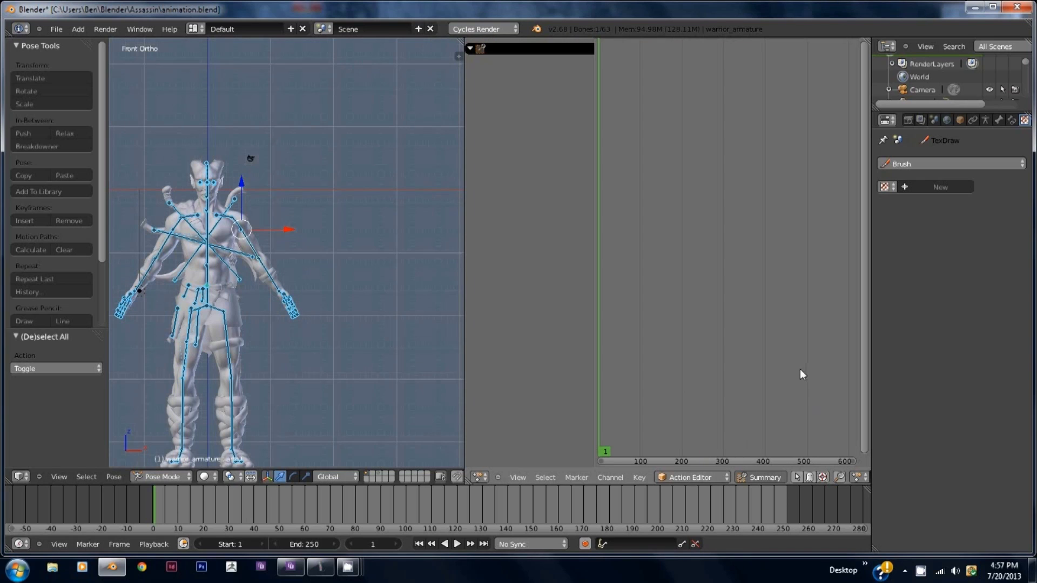
# - Unlink the movement1 action and create a new action named 'movement'
pyautogui.moveTo(781, 473); pyautogui.dragTo(579, 486, button='middle')
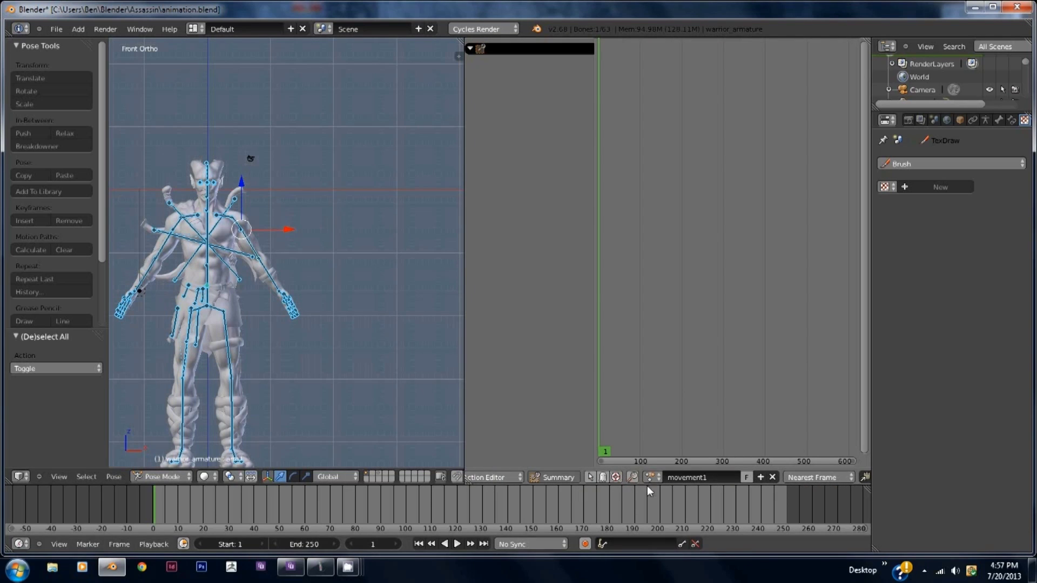
pyautogui.click(771, 478)
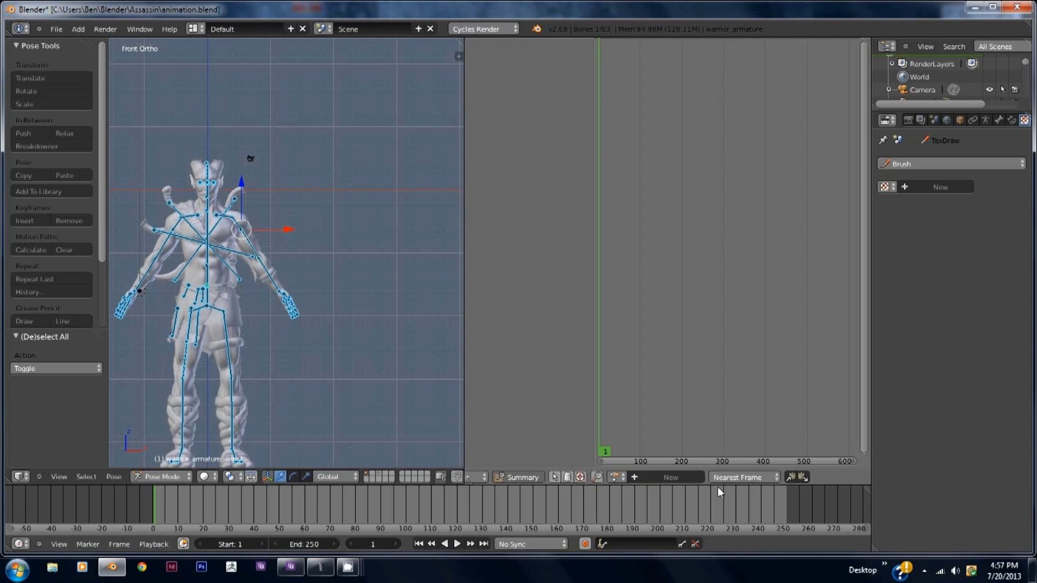
pyautogui.click(660, 477)
pyautogui.write('movement')
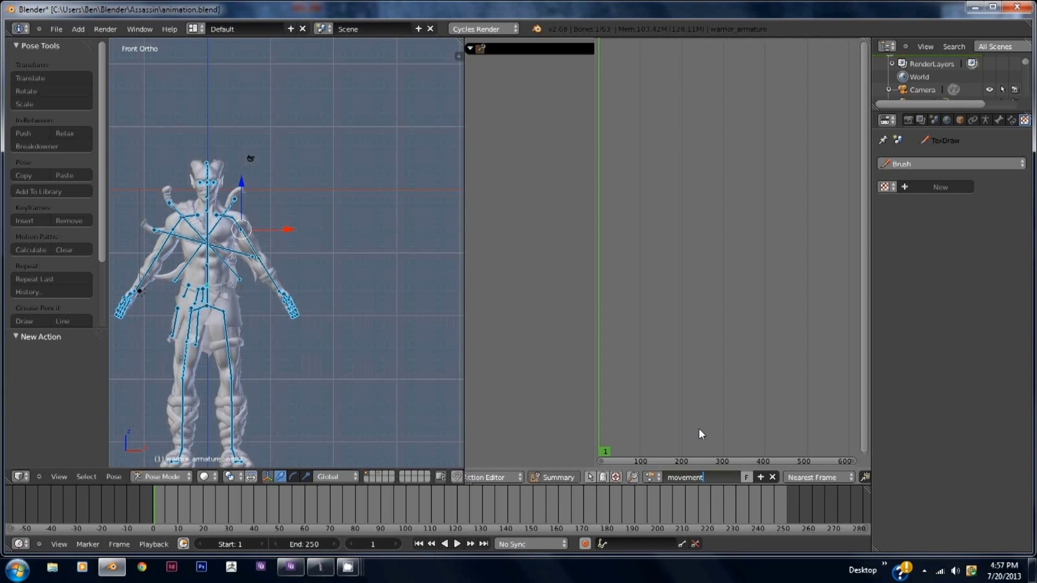
pyautogui.press('Return')
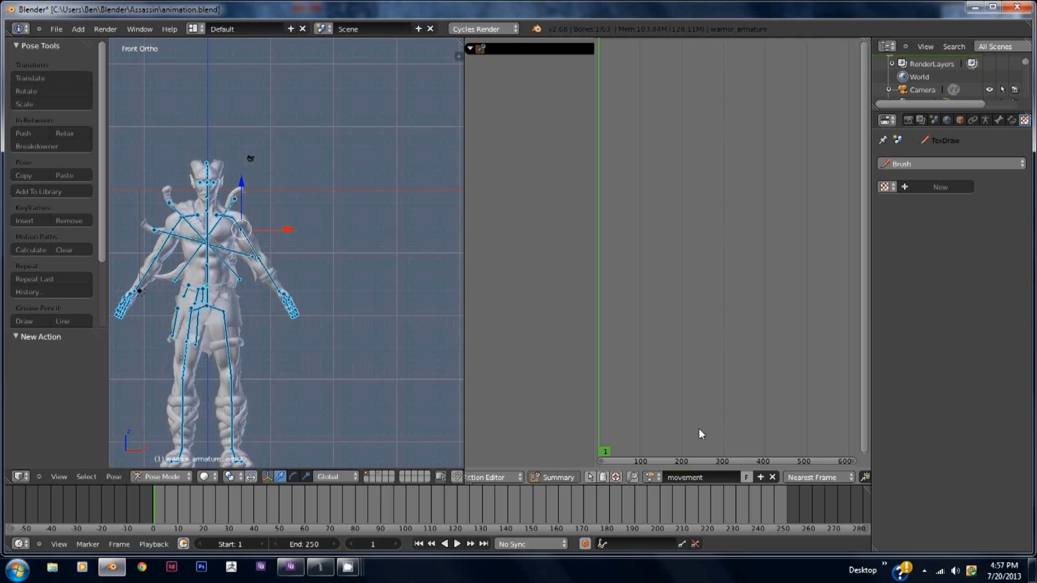
pyautogui.scroll(5, 310, 218)
pyautogui.scroll(-4, 429, 251)
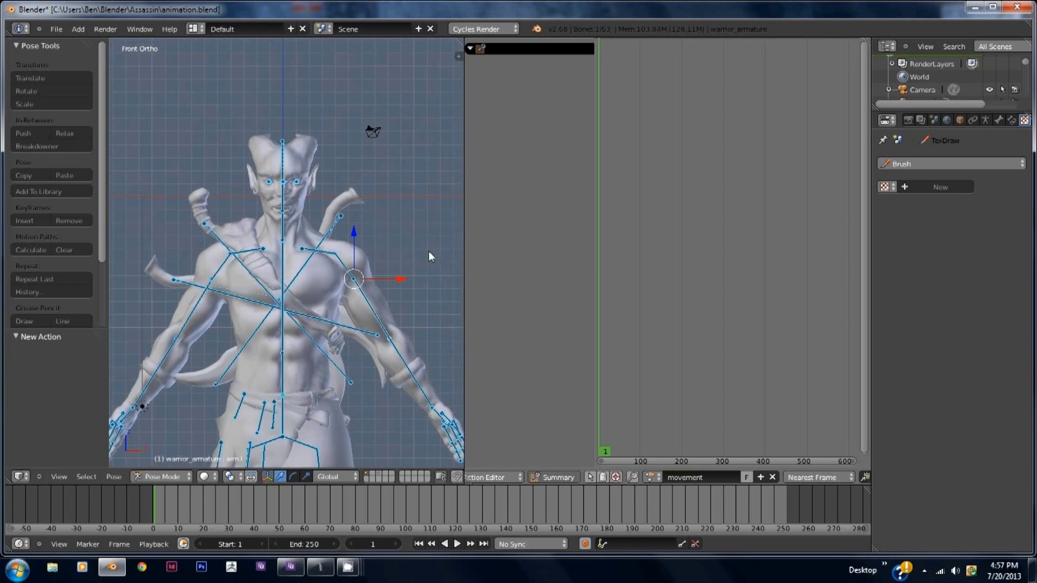
pyautogui.scroll(5, 326, 230)
pyautogui.scroll(-2, 338, 186)
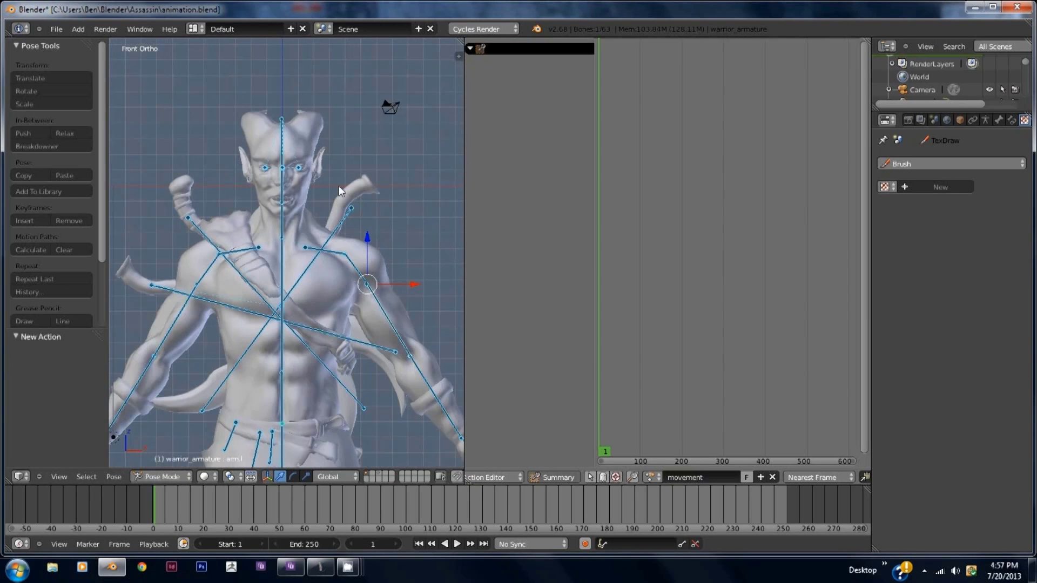
# - Select the head bone and zoom in on it from the front view
pyautogui.rightClick(290, 158)
pyautogui.moveTo(290, 158); pyautogui.dragTo(260, 203, button='middle')
pyautogui.scroll(3, 272, 190)
pyautogui.press('KP_1')
pyautogui.scroll(3, 289, 208)
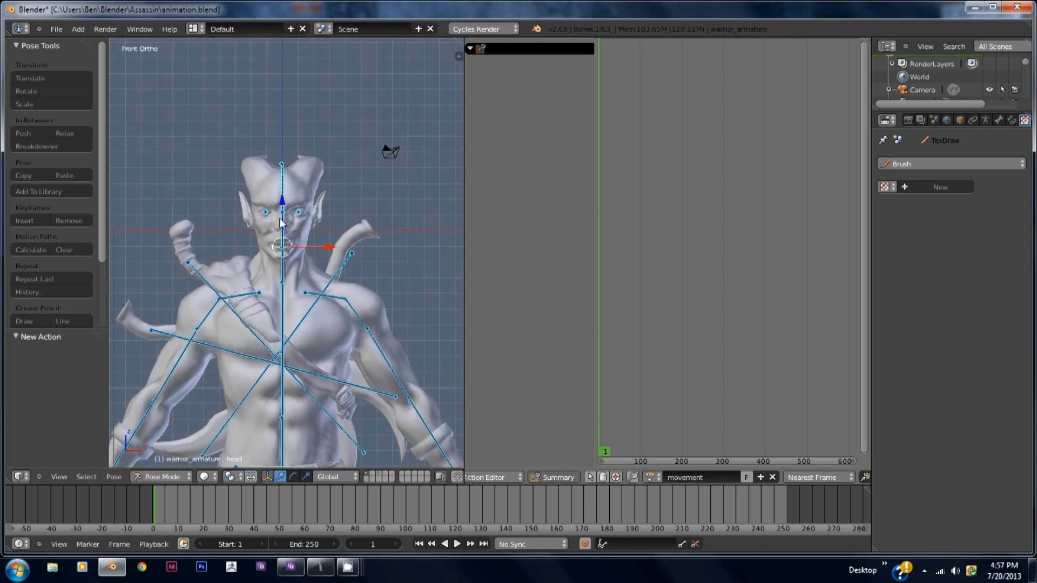
# - Trackball-rotate the head bone by 8.594° and 31.513° and bring up the Insert Keyframe menu
pyautogui.press('r')
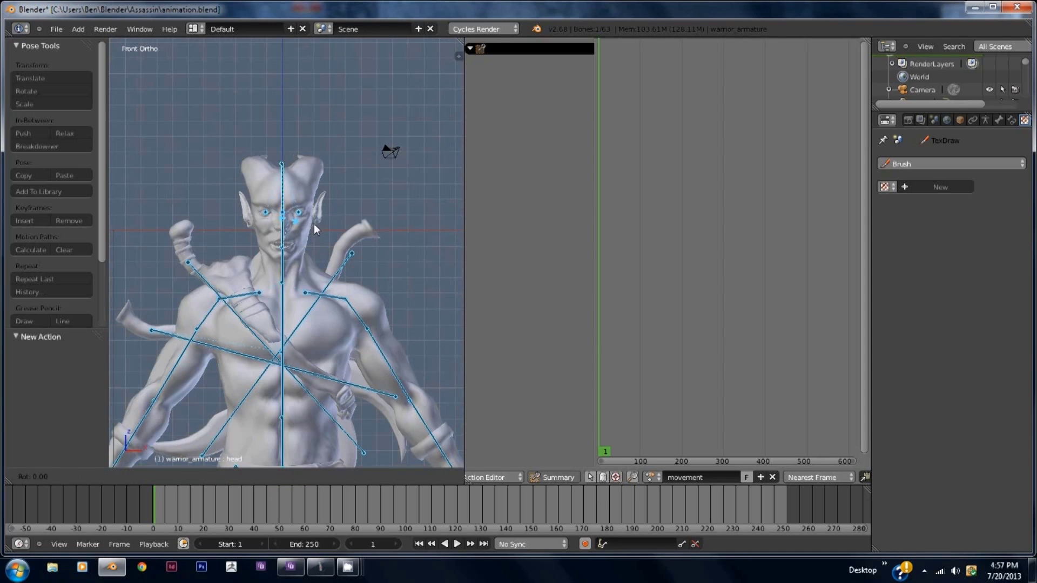
pyautogui.press('r')
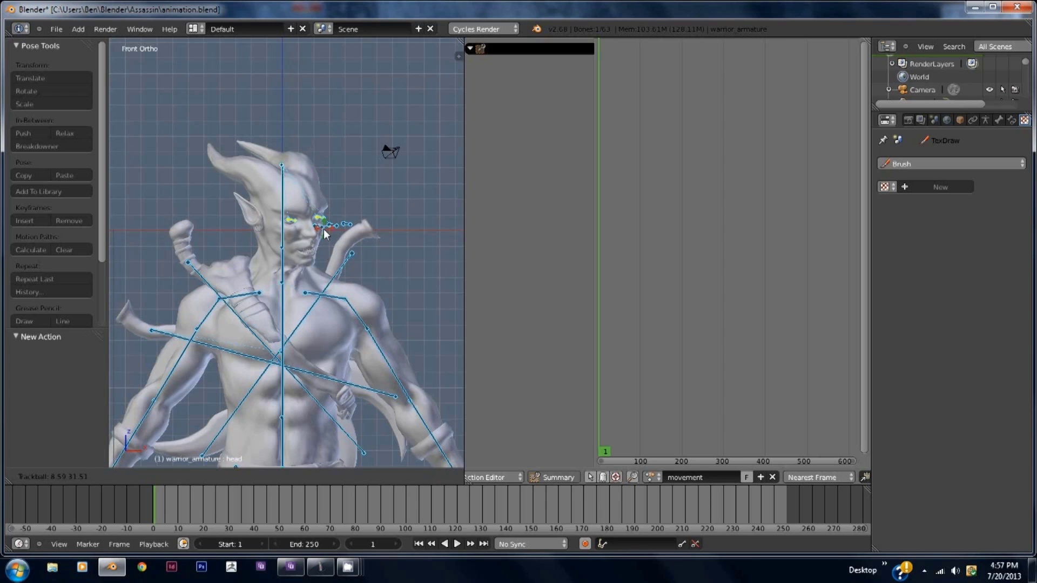
pyautogui.click(325, 234)
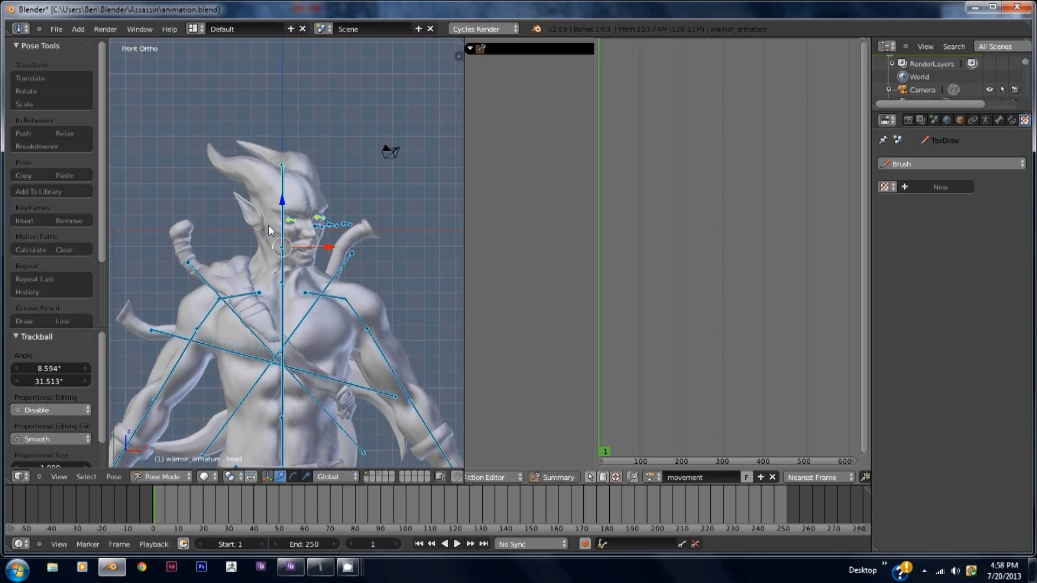
pyautogui.press('i')
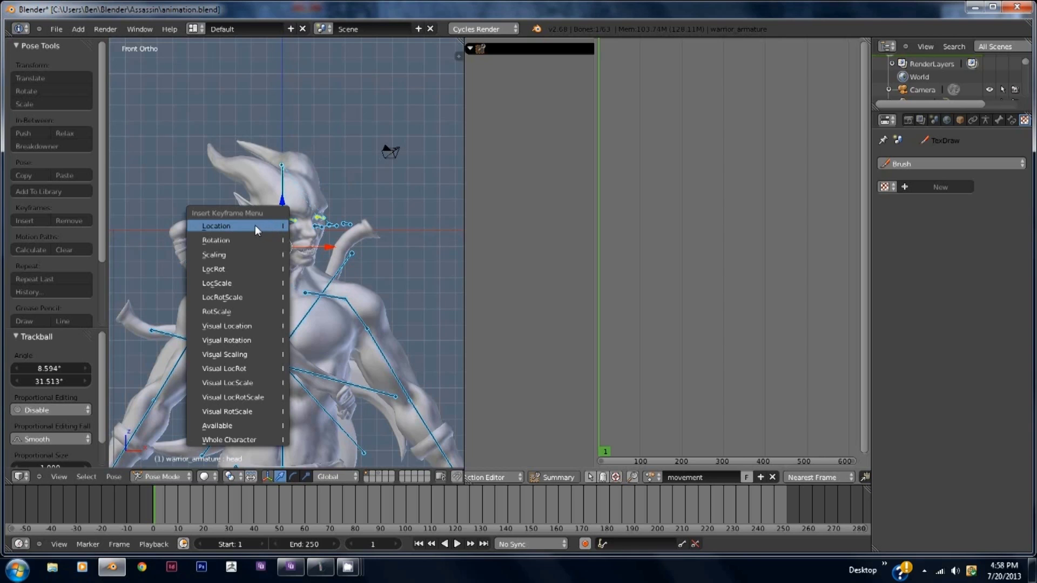
# - Key the head's rotation at frame 1, then expand and collapse its quaternion channels
pyautogui.click(224, 239)
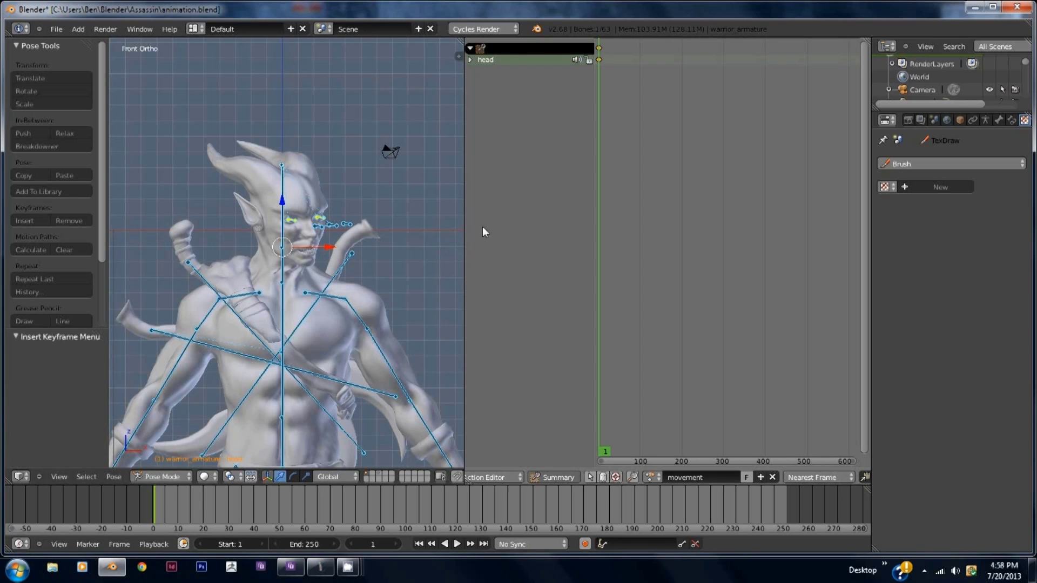
pyautogui.click(472, 60)
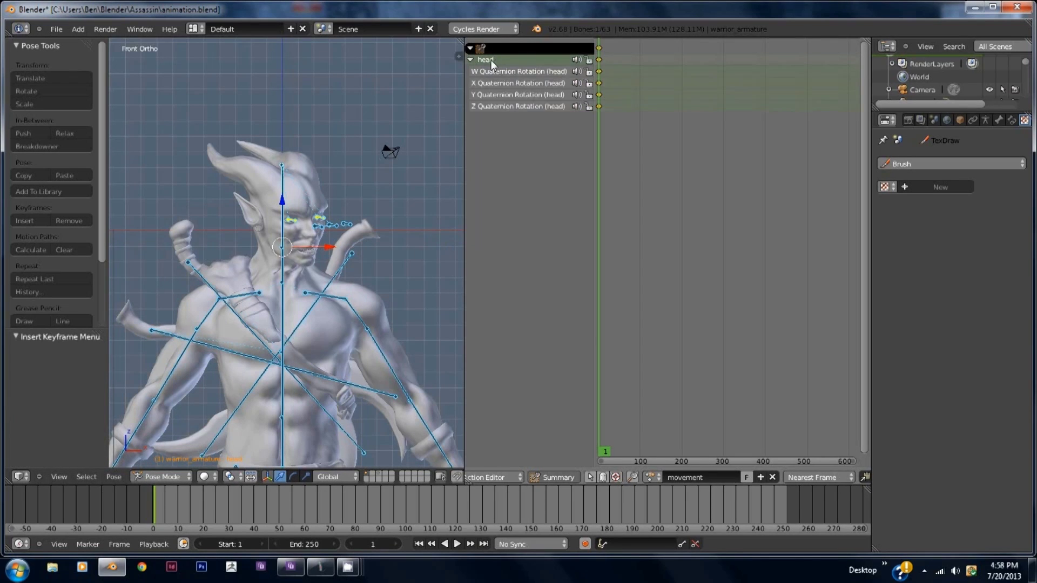
pyautogui.press('Home')
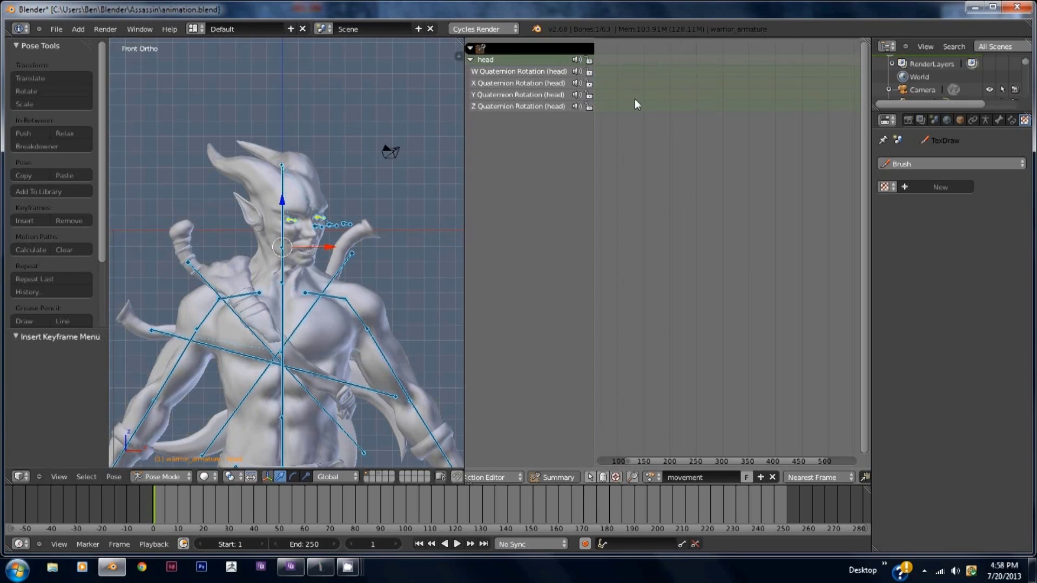
pyautogui.scroll(3, 704, 88)
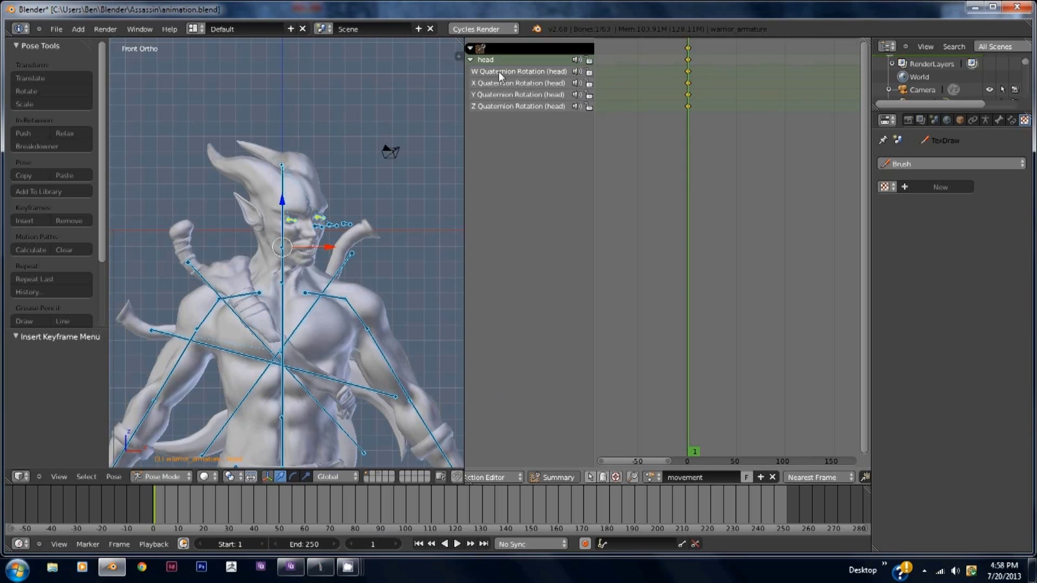
pyautogui.click(471, 59)
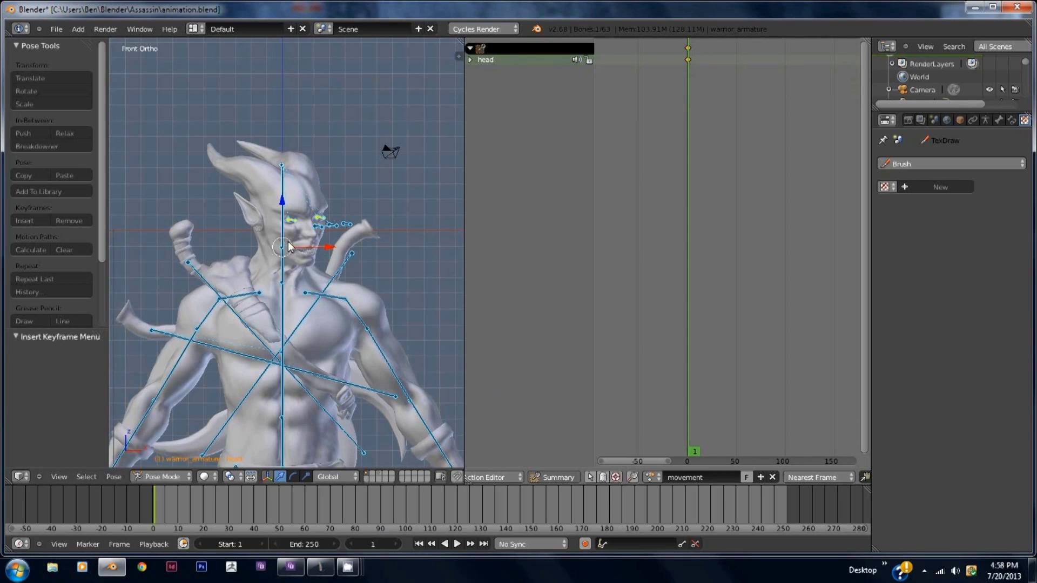
# - At frame 10, rotate the head upright and key its rotation, then scrub to frame 6
pyautogui.click(371, 539)
pyautogui.write('10')
pyautogui.press('Return')
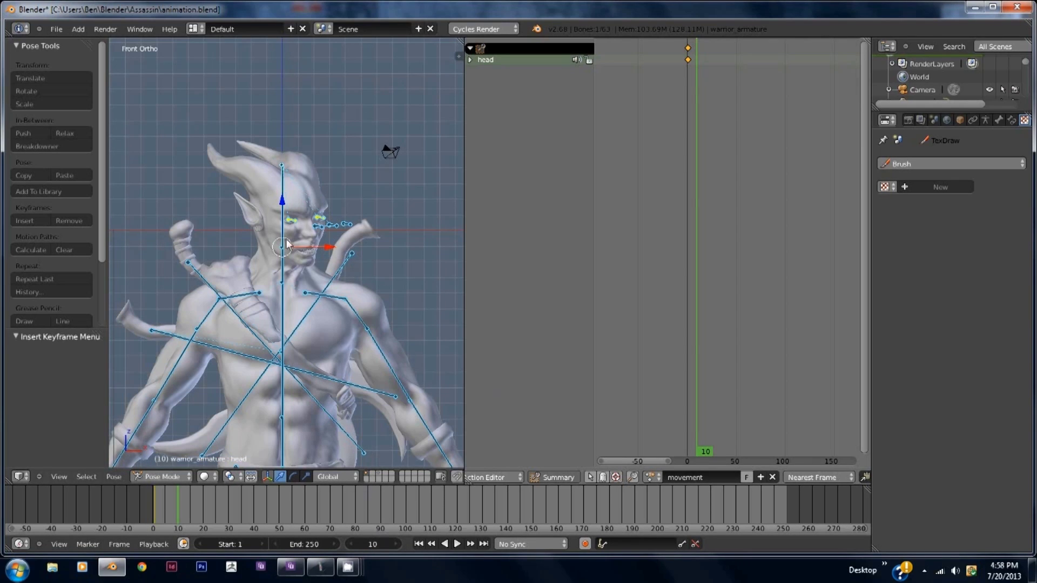
pyautogui.press('r')
pyautogui.press('r')
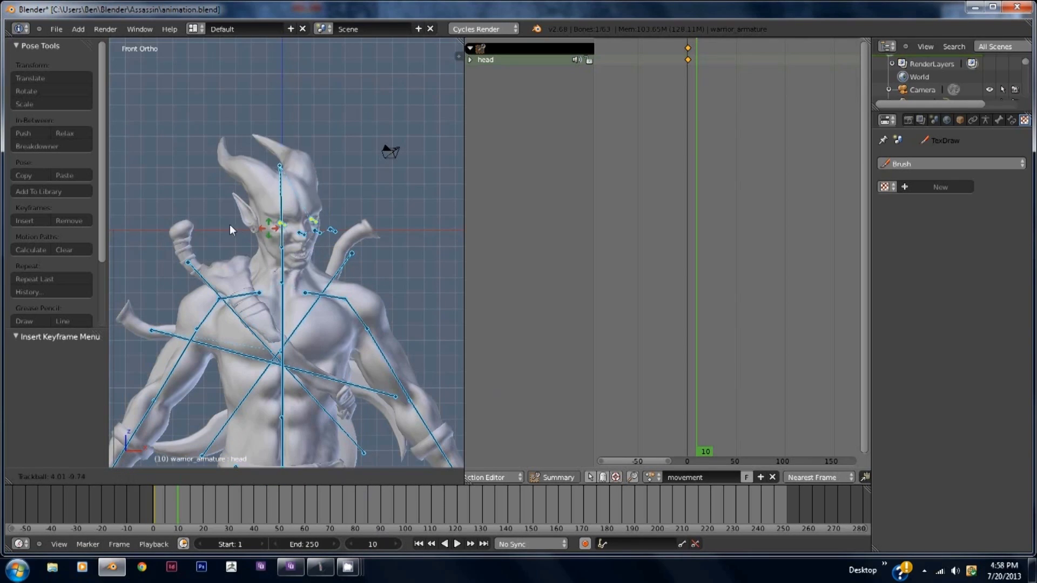
pyautogui.click(321, 249)
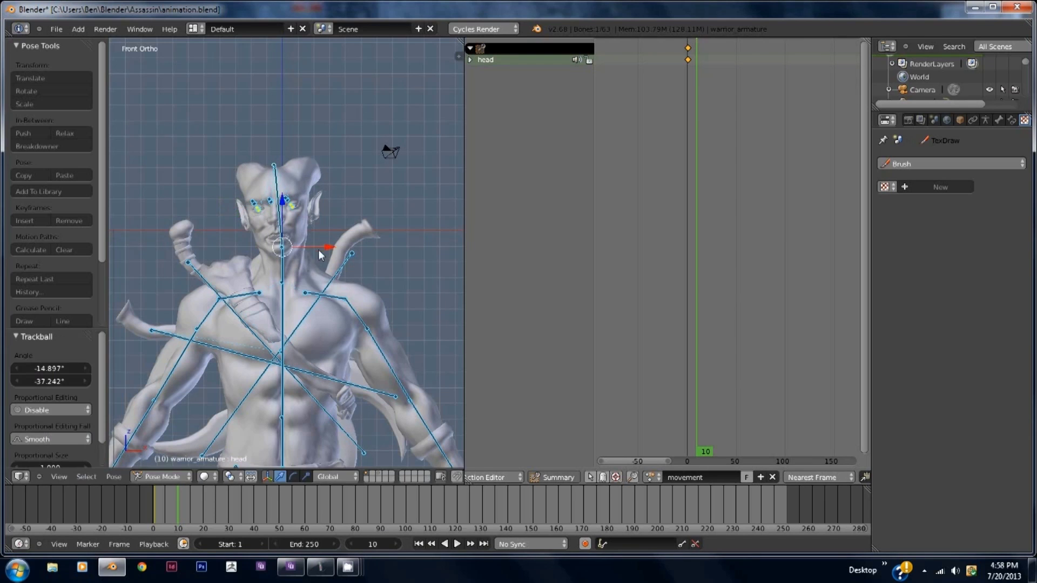
pyautogui.press('r')
pyautogui.press('r')
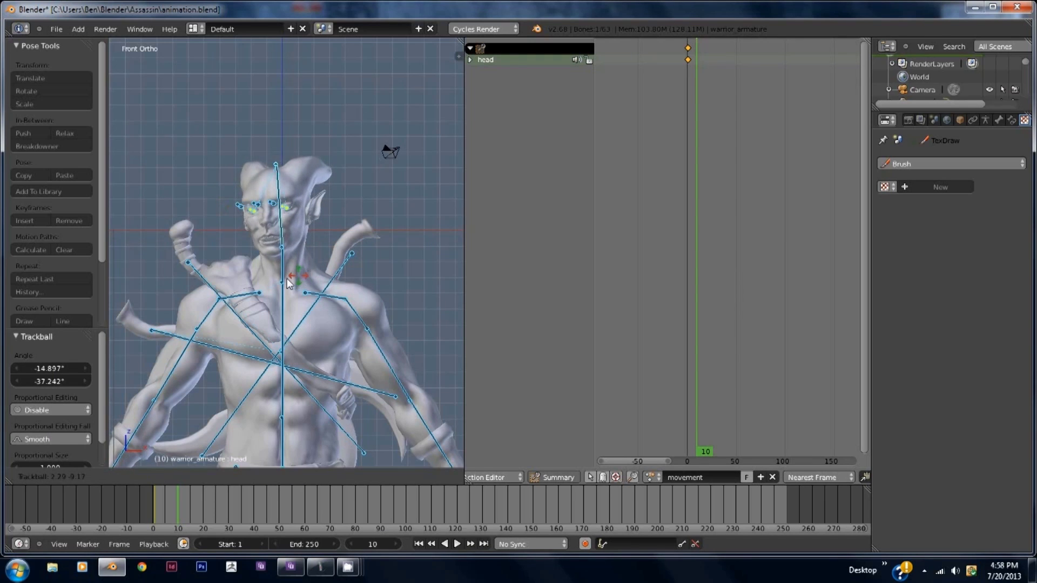
pyautogui.click(309, 256)
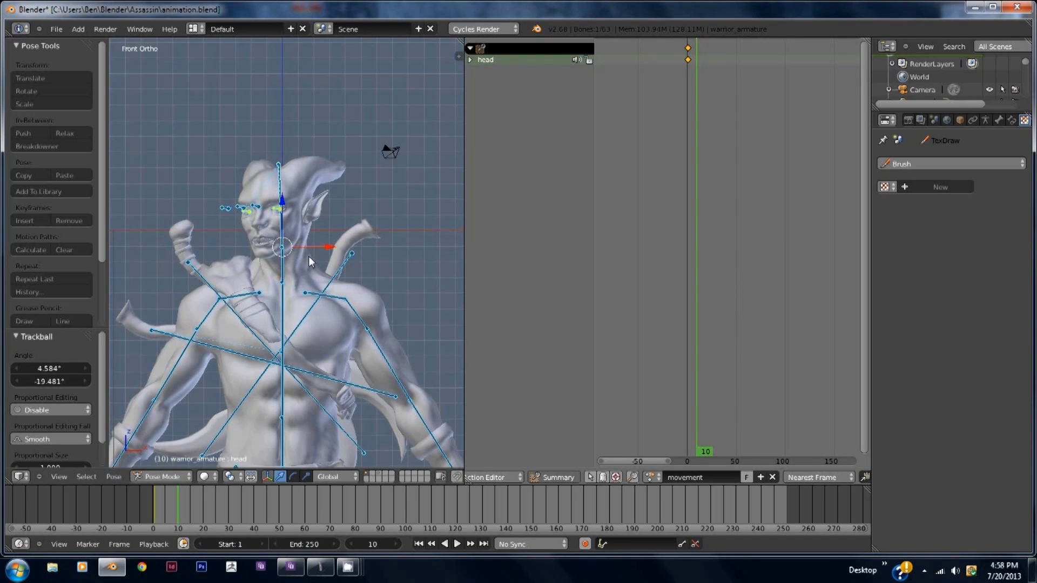
pyautogui.press('i')
pyautogui.click(309, 257)
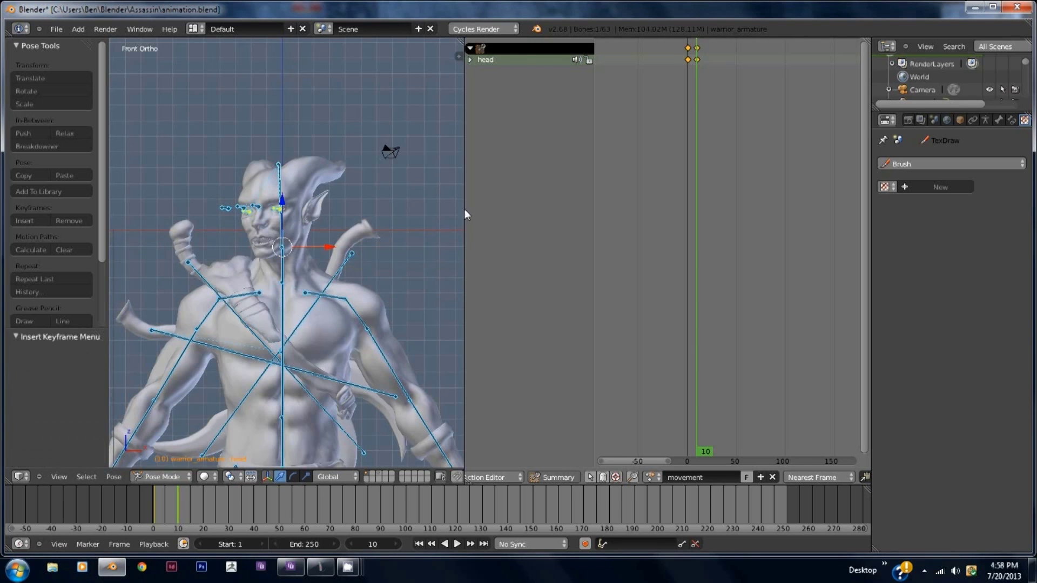
pyautogui.moveTo(696, 122)
pyautogui.mouseDown()
pyautogui.moveTo(679, 118)
pyautogui.moveTo(698, 121)
pyautogui.moveTo(687, 125)
pyautogui.mouseUp()
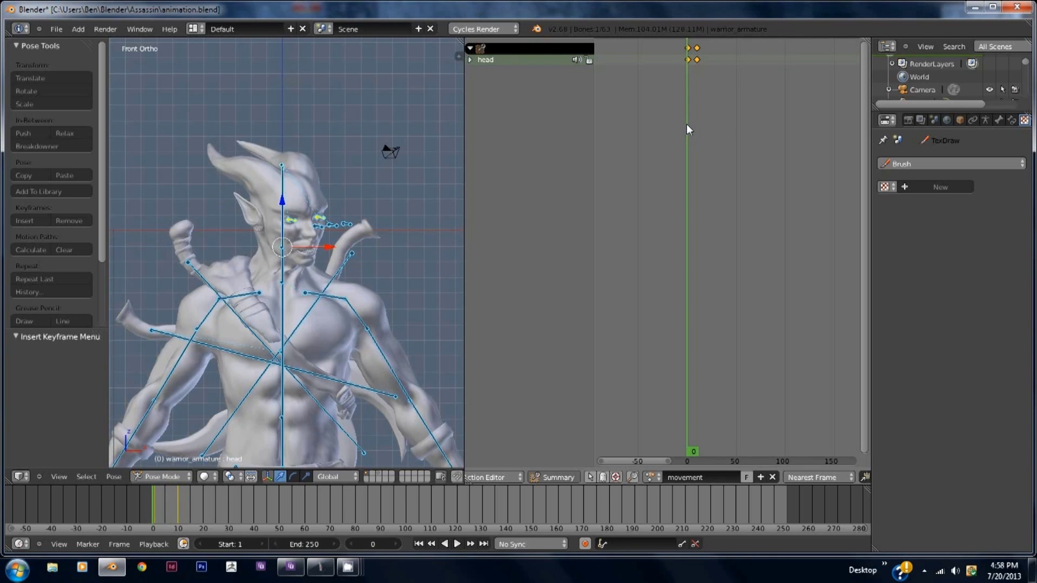
# - Scrub back to frame 0 and pan the view to the warrior's chest and left arm
pyautogui.moveTo(673, 242)
pyautogui.mouseDown()
pyautogui.moveTo(643, 248)
pyautogui.moveTo(670, 251)
pyautogui.moveTo(687, 237)
pyautogui.mouseUp()
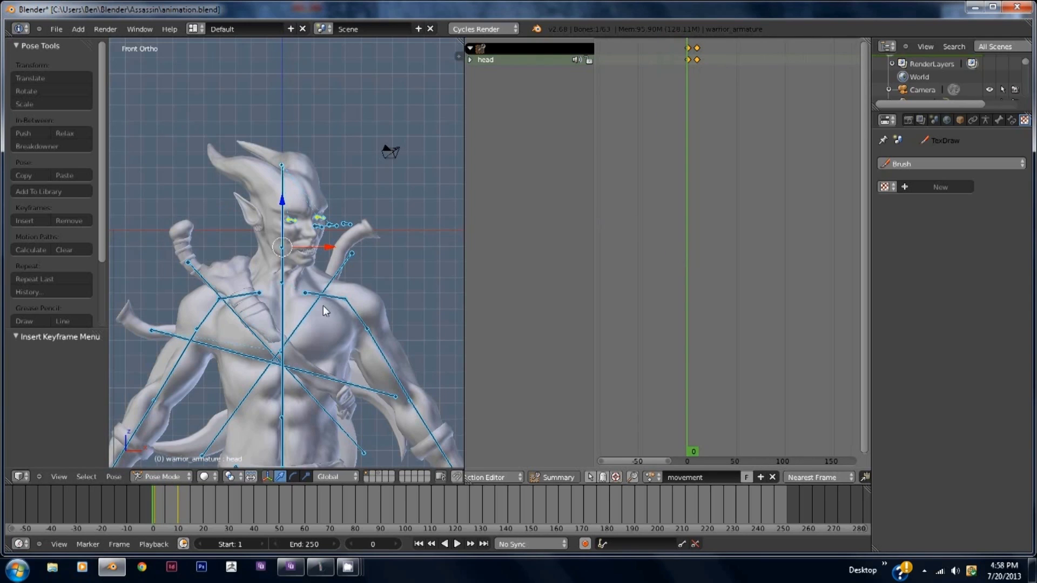
pyautogui.scroll(-5, 409, 246)
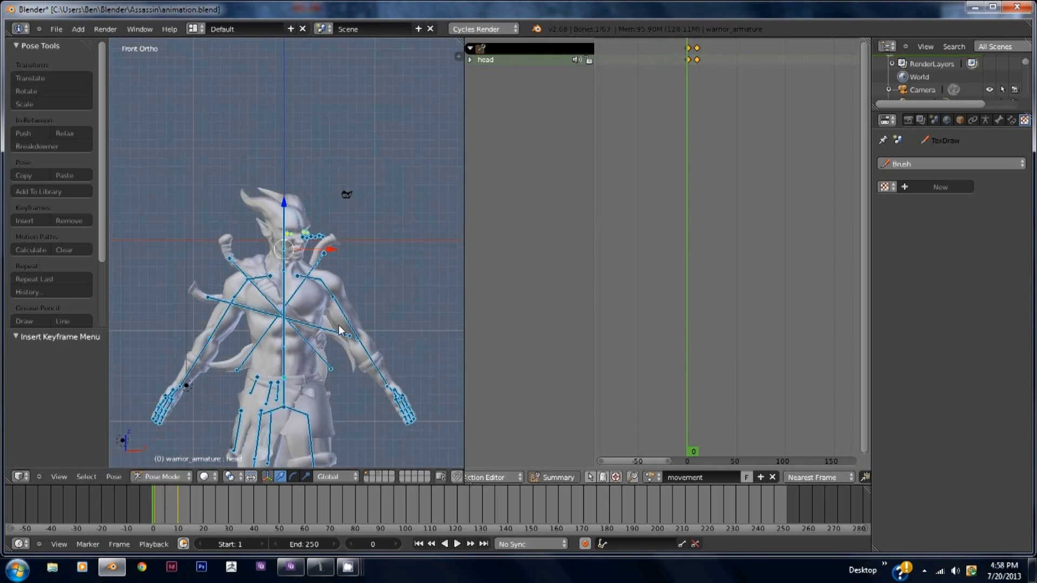
pyautogui.scroll(1, 319, 188)
pyautogui.keyDown('shift'); pyautogui.moveTo(318, 188); pyautogui.dragTo(306, 269, button='middle'); pyautogui.keyUp('shift')
# - Leave and re-enter Pose Mode to select the shoulder2.l bone
pyautogui.hotkey('ctrl', 'Tab')
pyautogui.scroll(6, 320, 221)
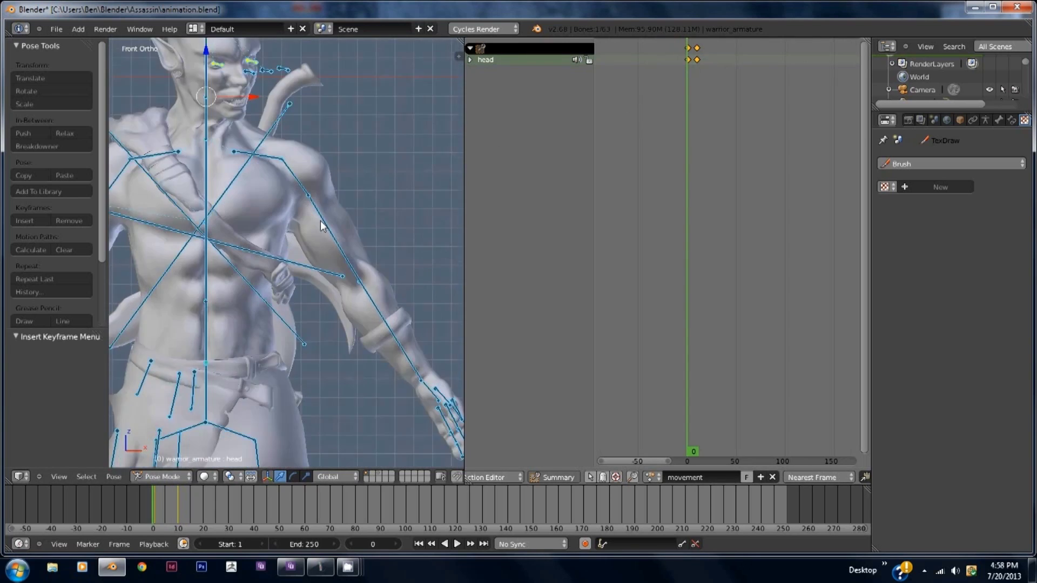
pyautogui.rightClick(305, 111)
pyautogui.rightClick(305, 106)
pyautogui.hotkey('ctrl', 'Tab')
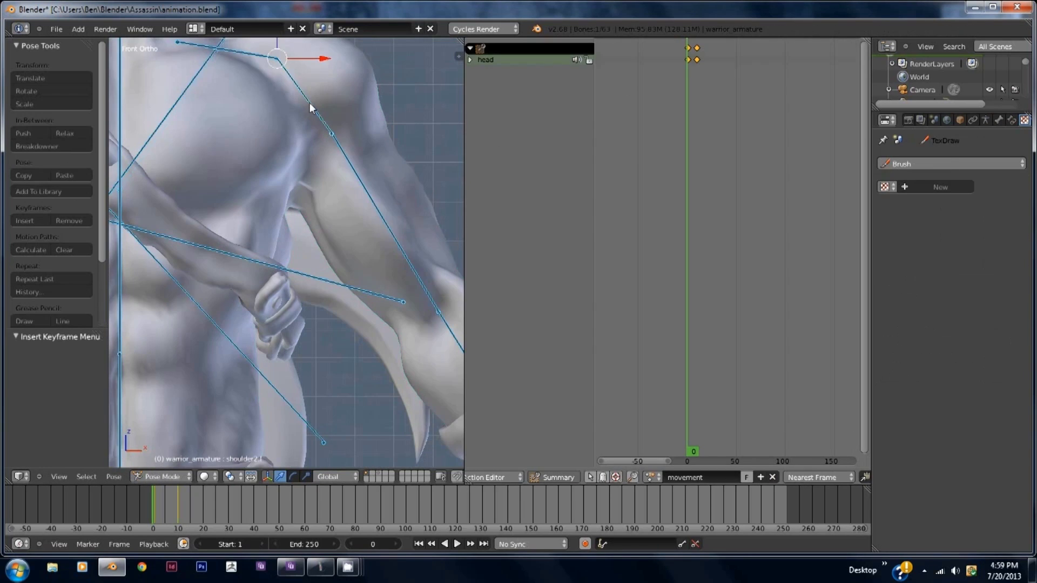
pyautogui.scroll(-1, 342, 138)
pyautogui.scroll(-1, 369, 206)
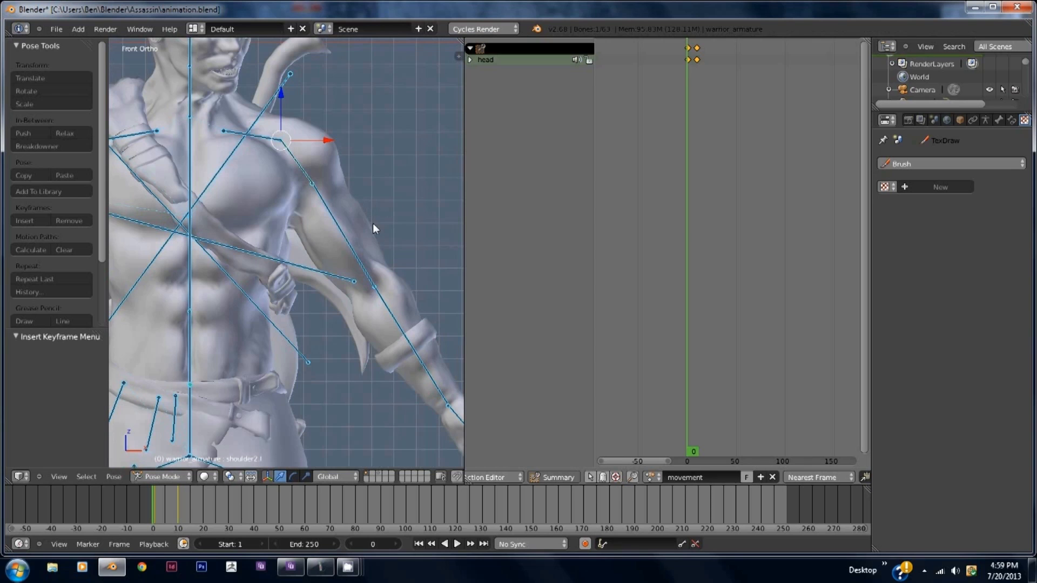
# - At frame 1, rotate the upper arm and forearm, then clear the forearm's rotation
pyautogui.click(378, 542)
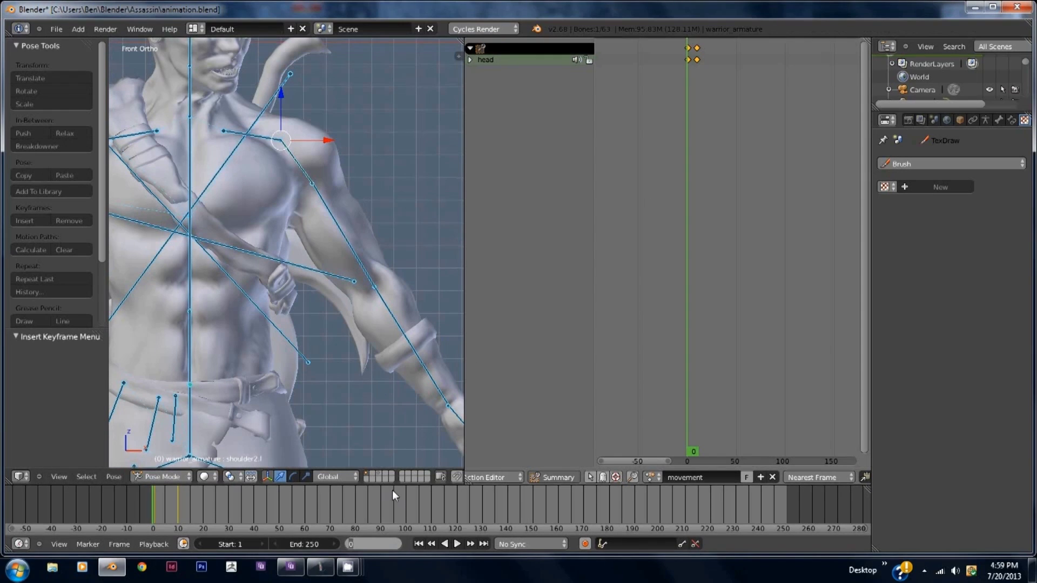
pyautogui.write('1')
pyautogui.press('Return')
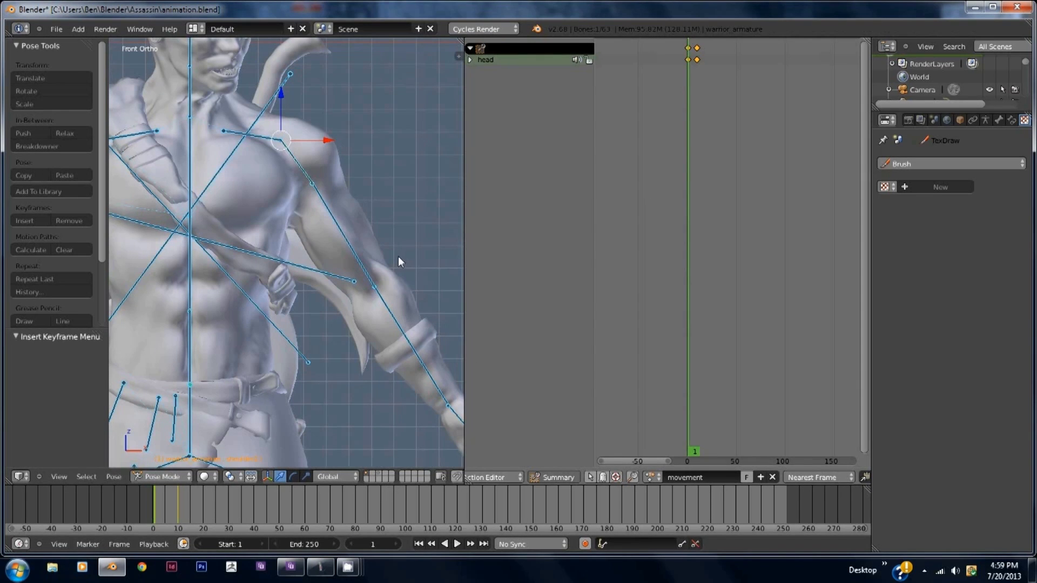
pyautogui.press('r')
pyautogui.click(316, 260)
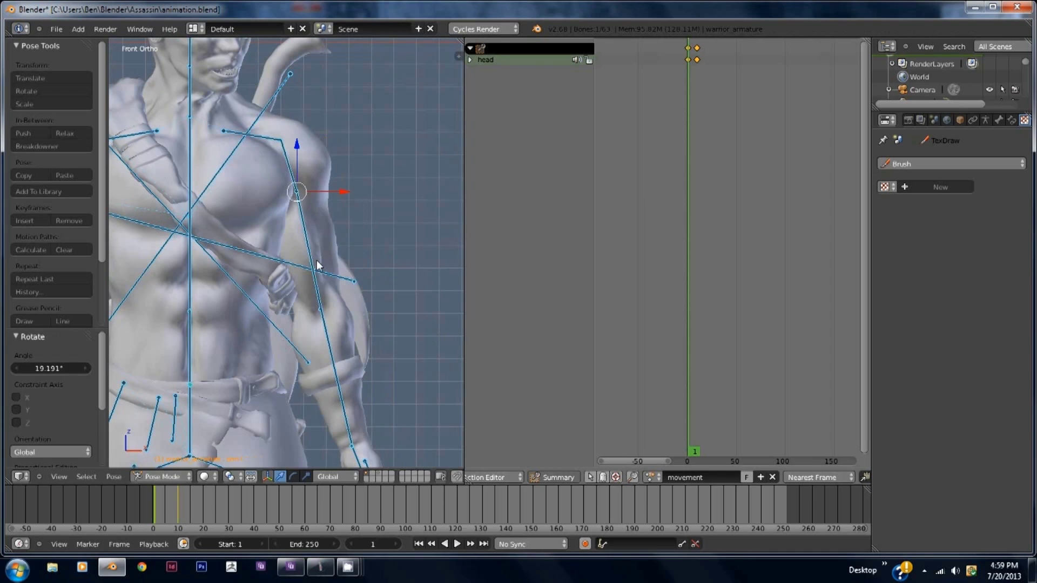
pyautogui.rightClick(317, 260)
pyautogui.press('r')
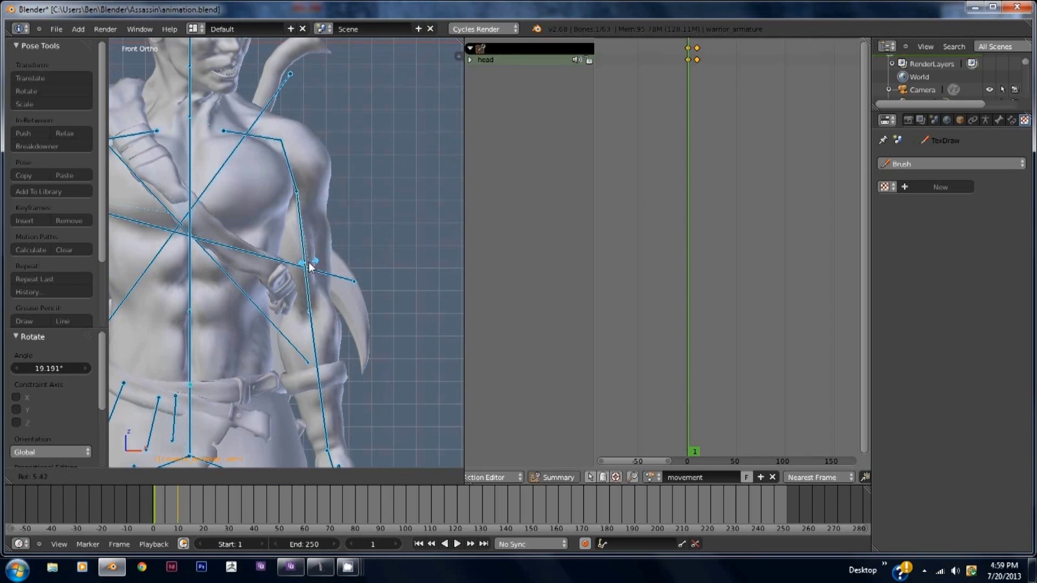
pyautogui.click(299, 263)
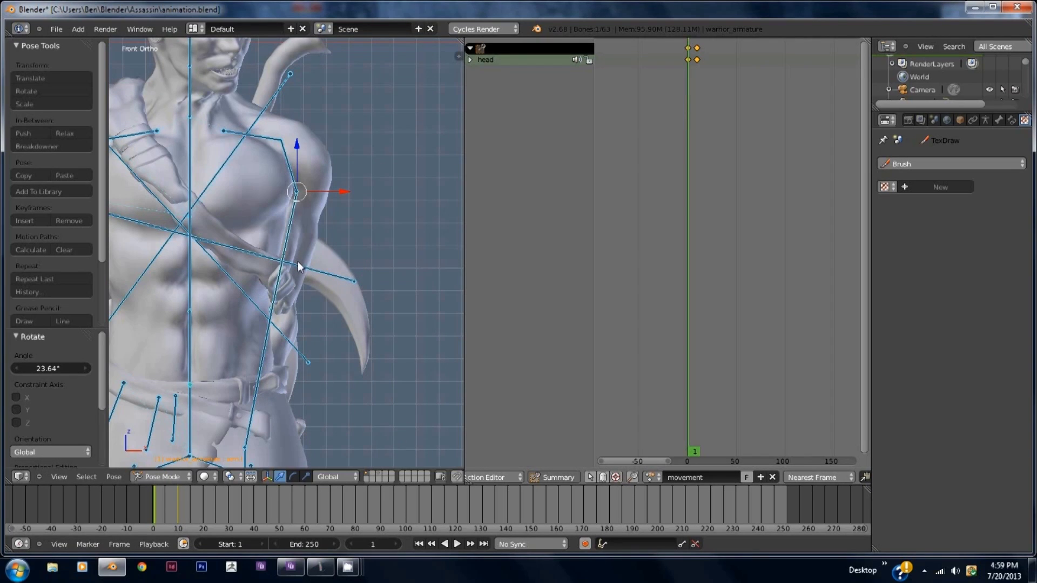
pyautogui.hotkey('alt', 'r')
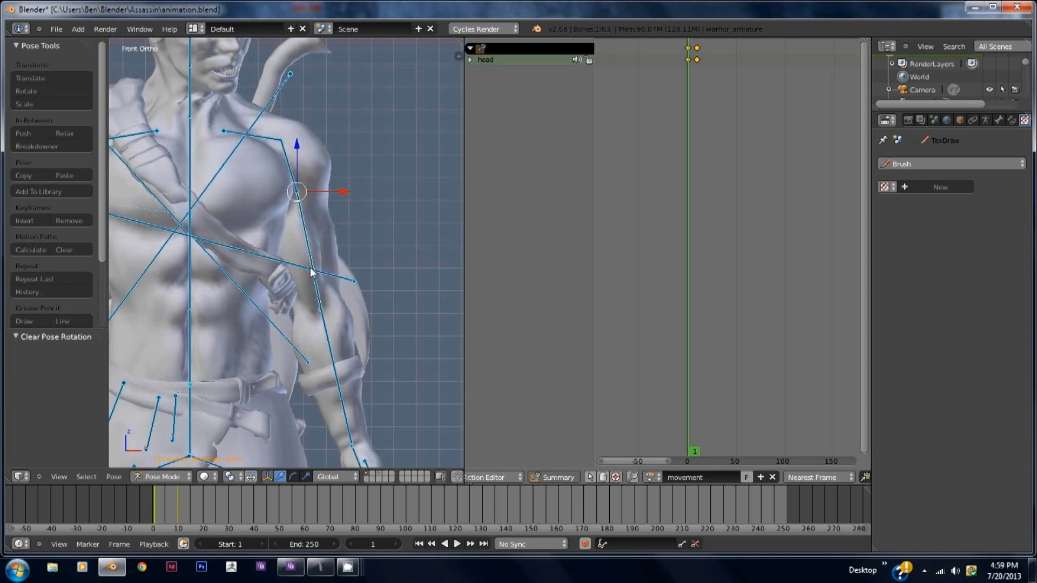
# - Rotate the upper arm and forearm into a new left-arm pose
pyautogui.rightClick(292, 171)
pyautogui.press('r')
pyautogui.click(315, 233)
pyautogui.rightClick(316, 233)
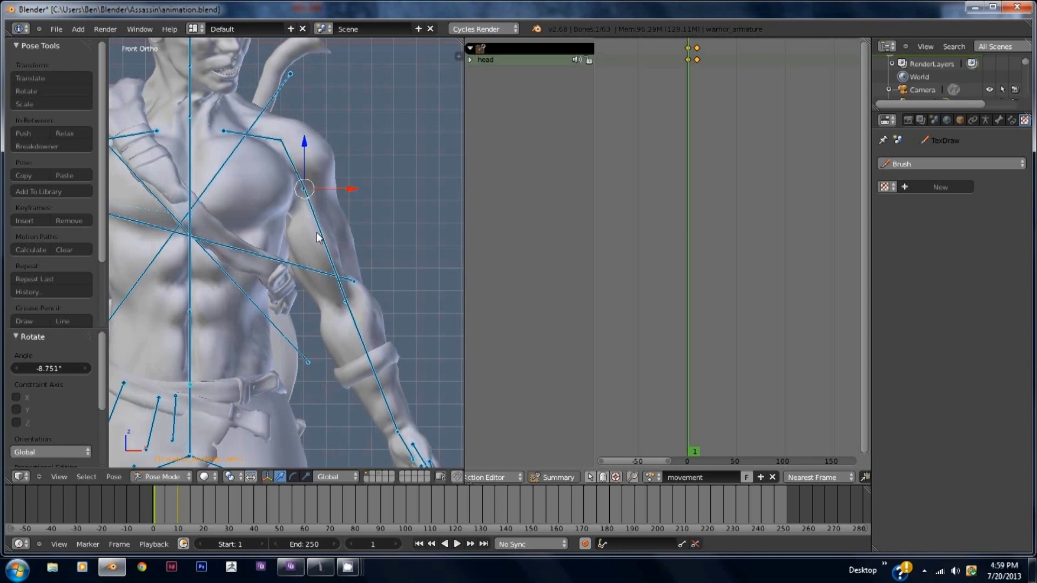
pyautogui.press('r')
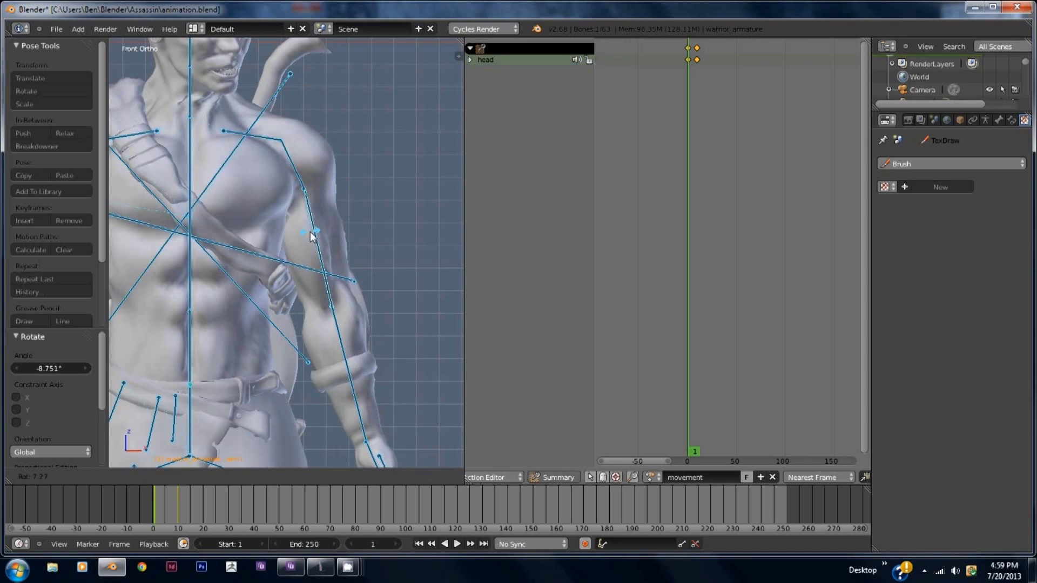
pyautogui.click(320, 245)
# - Key the rotation of the arm.l and shoulder2.l bones at frame 1
pyautogui.press('i')
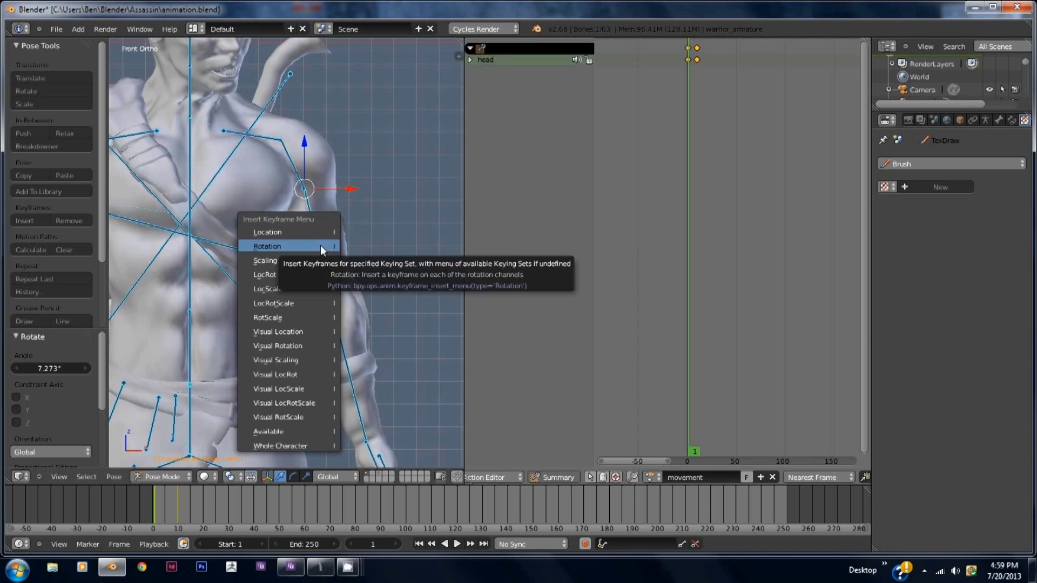
pyautogui.press('Return')
pyautogui.rightClick(292, 170)
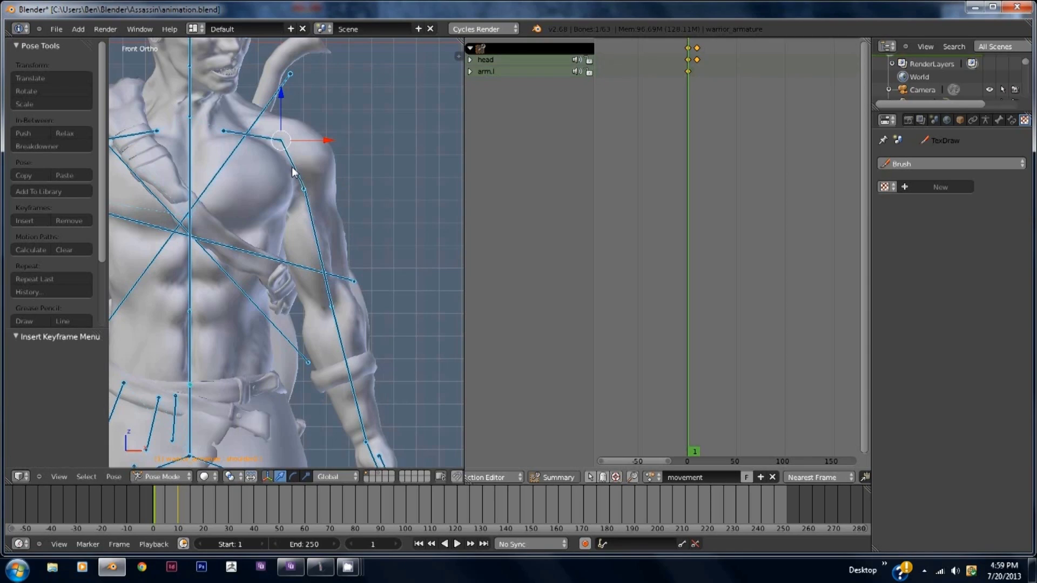
pyautogui.press('i')
pyautogui.click(291, 168)
pyautogui.click(372, 543)
# - At frame 10, rotate the left arm bone about the shoulder into a new pose
pyautogui.write('10')
pyautogui.press('Return')
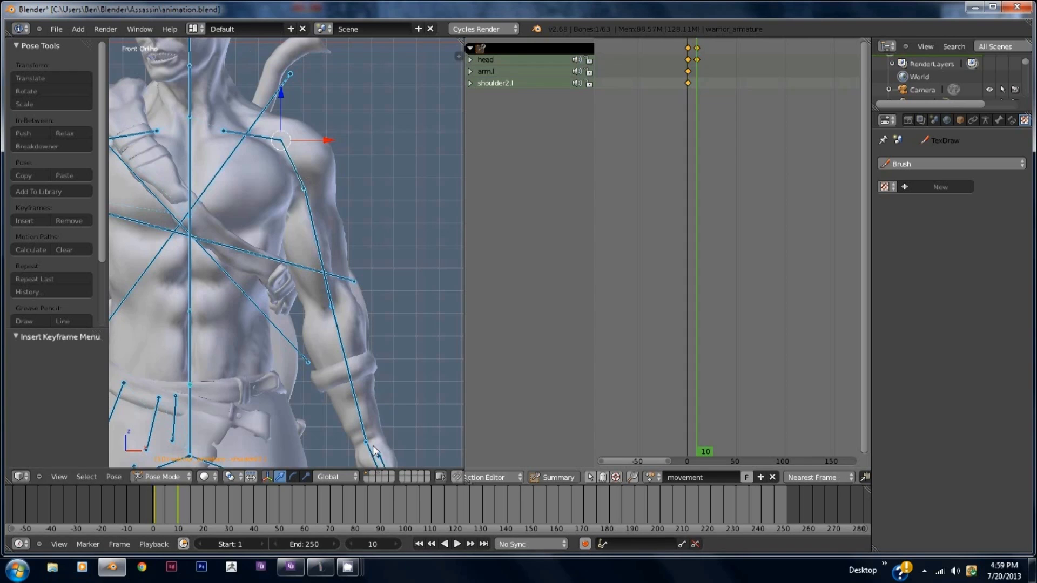
pyautogui.moveTo(335, 215); pyautogui.dragTo(261, 229, button='middle')
pyautogui.press('r')
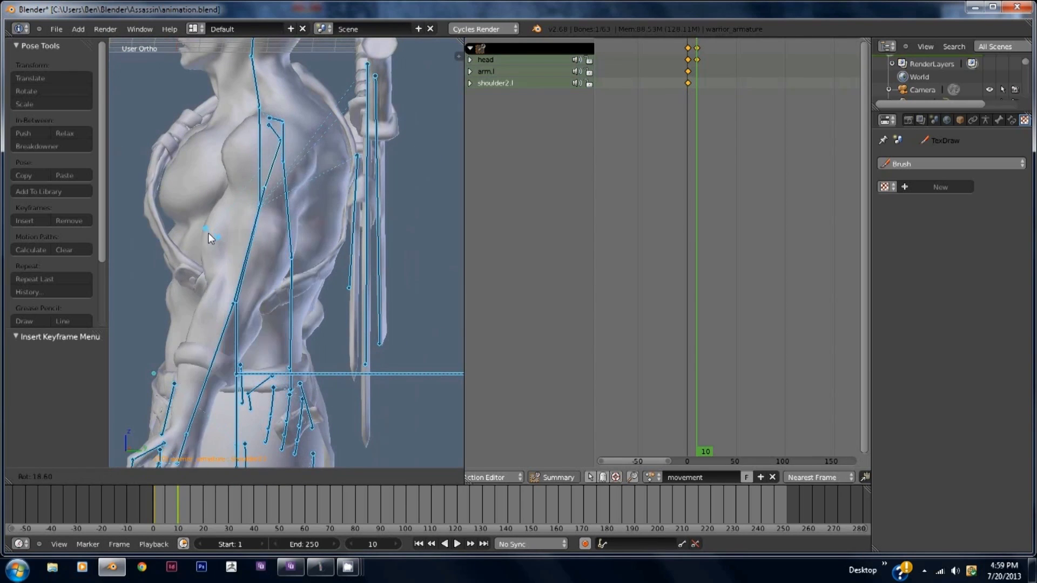
pyautogui.click(232, 271)
pyautogui.hotkey('ctrl', 'Tab')
pyautogui.hotkey('ctrl', 'Tab')
pyautogui.press('r')
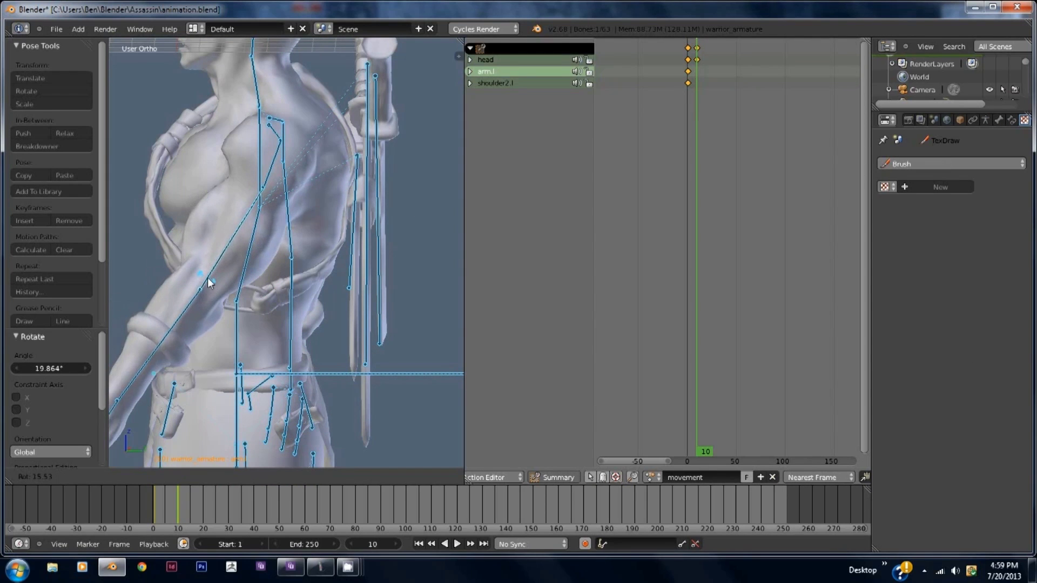
pyautogui.click(231, 244)
# - Key rotation for arm.l and shoulder2.l at frame 10, then return to the front view
pyautogui.press('i')
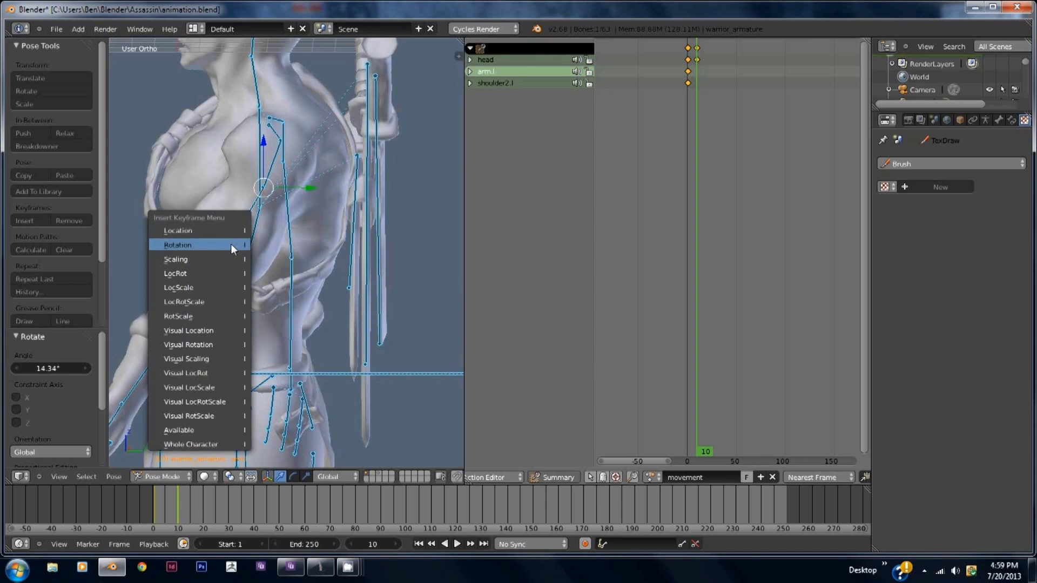
pyautogui.click(231, 244)
pyautogui.rightClick(275, 166)
pyautogui.press('i')
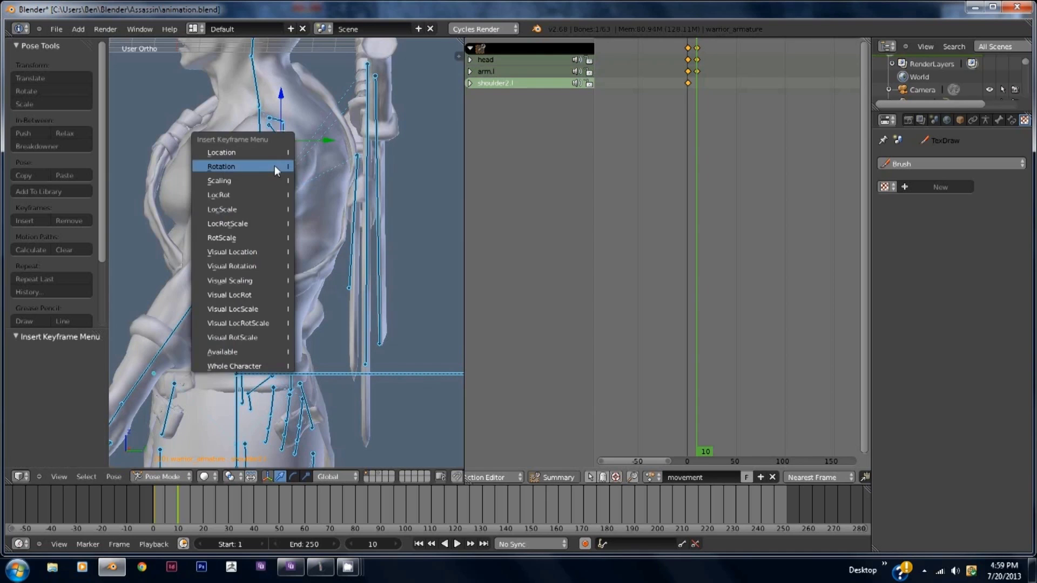
pyautogui.click(274, 165)
pyautogui.moveTo(263, 248); pyautogui.dragTo(389, 251, button='middle')
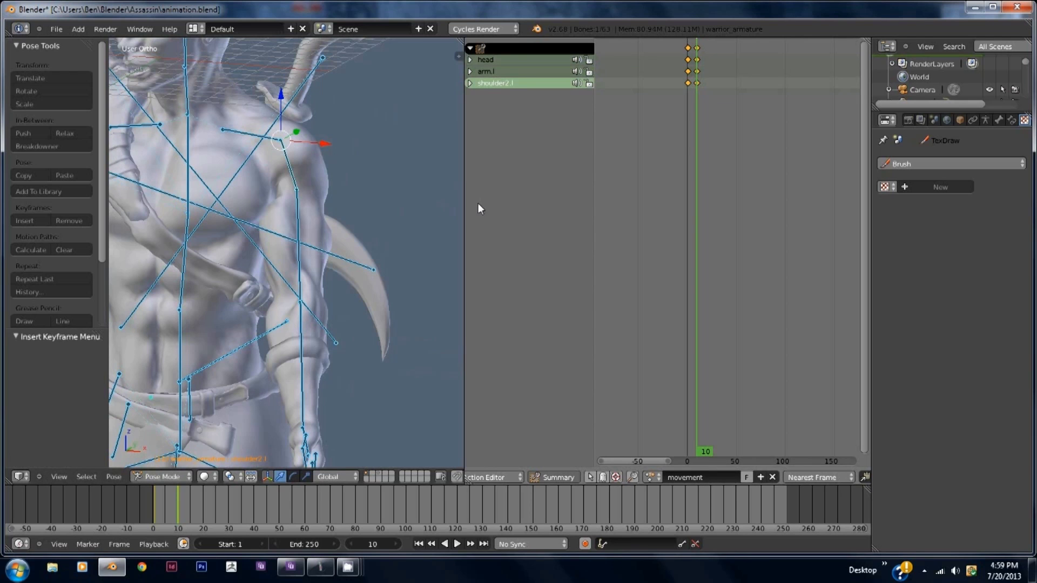
pyautogui.press('KP_1')
pyautogui.scroll(-3, 270, 291)
# - Centre the warrior, jump to frame 1 and play the movement action back, then stop it
pyautogui.keyDown('shift'); pyautogui.moveTo(243, 310); pyautogui.dragTo(327, 270, button='middle'); pyautogui.keyUp('shift')
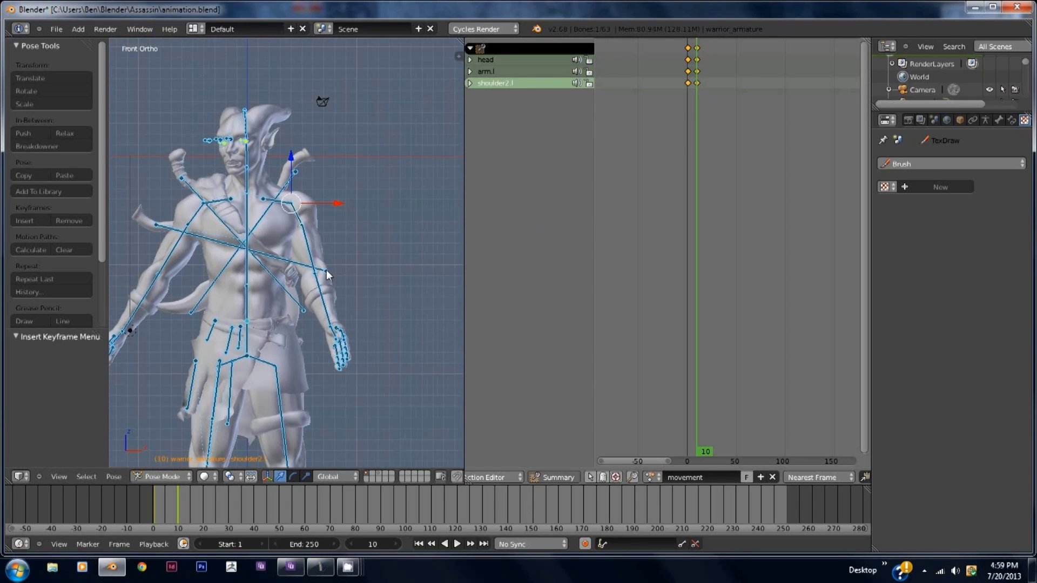
pyautogui.click(364, 544)
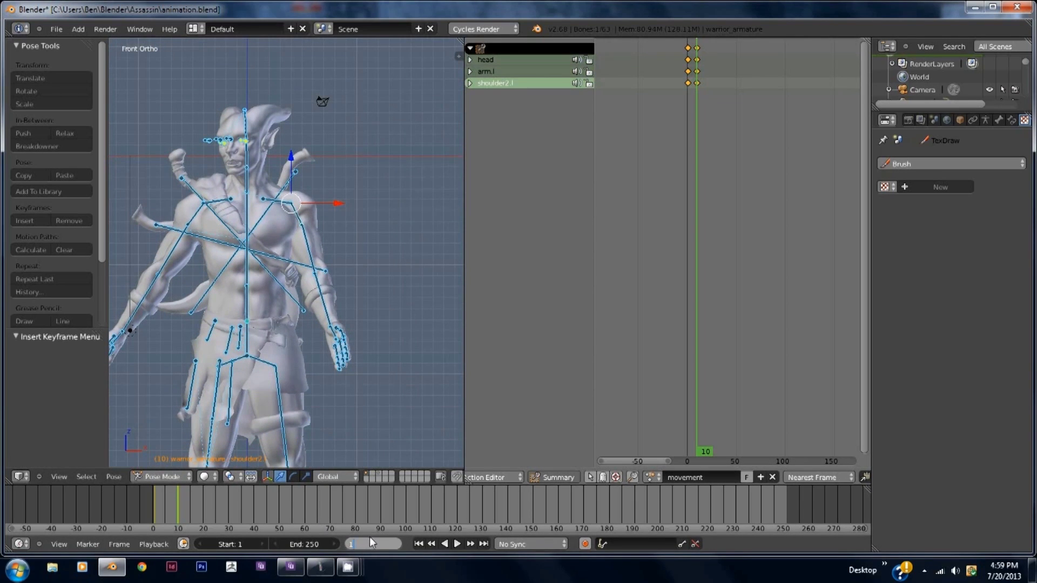
pyautogui.write('1')
pyautogui.press('Return')
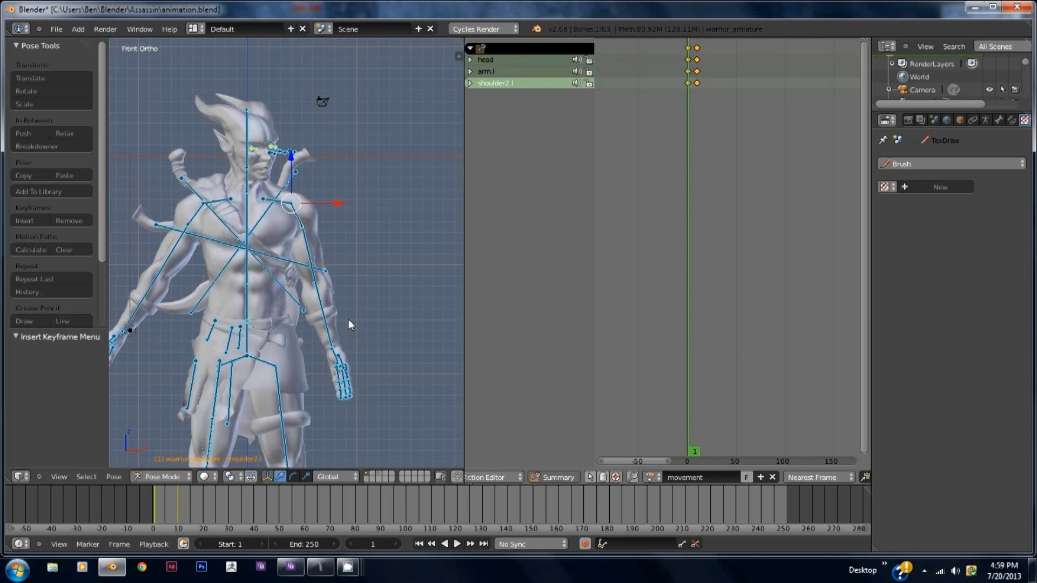
pyautogui.hotkey('alt', 'a')
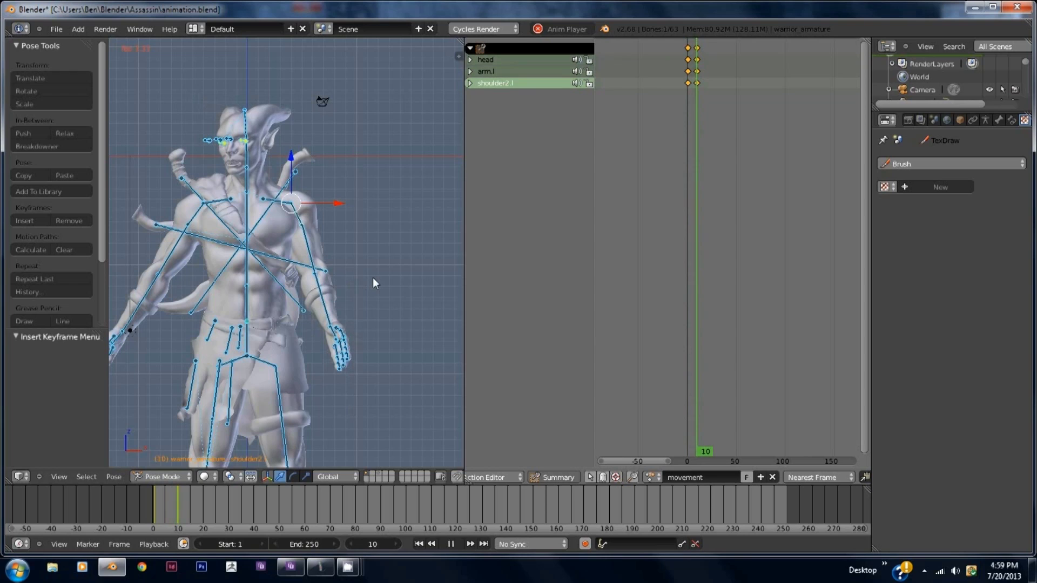
pyautogui.press('Escape')
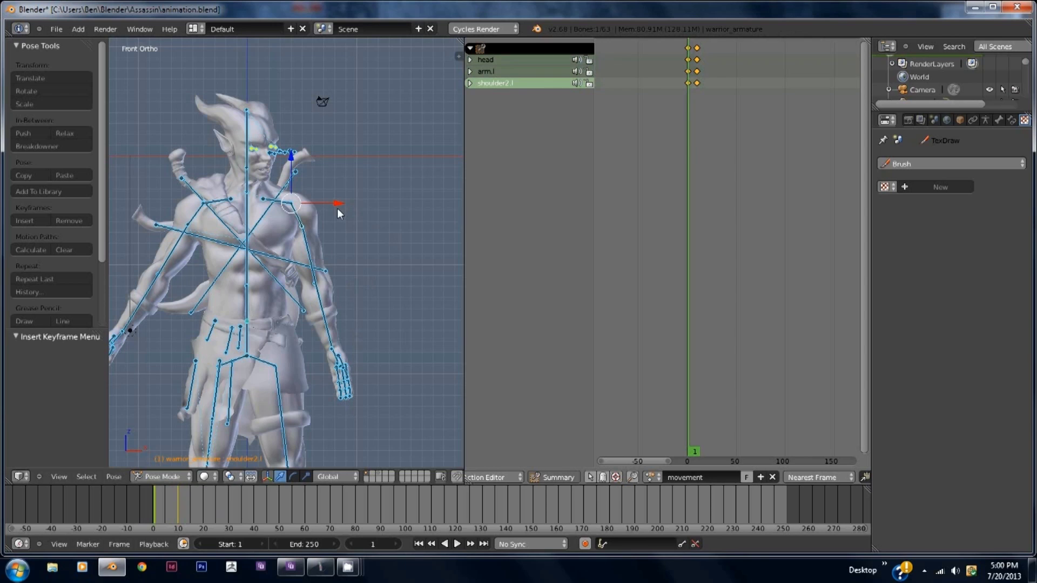
# - Select all bones and clear their pose rotation with Alt+R, then move to frame 6
pyautogui.rightClick(264, 134)
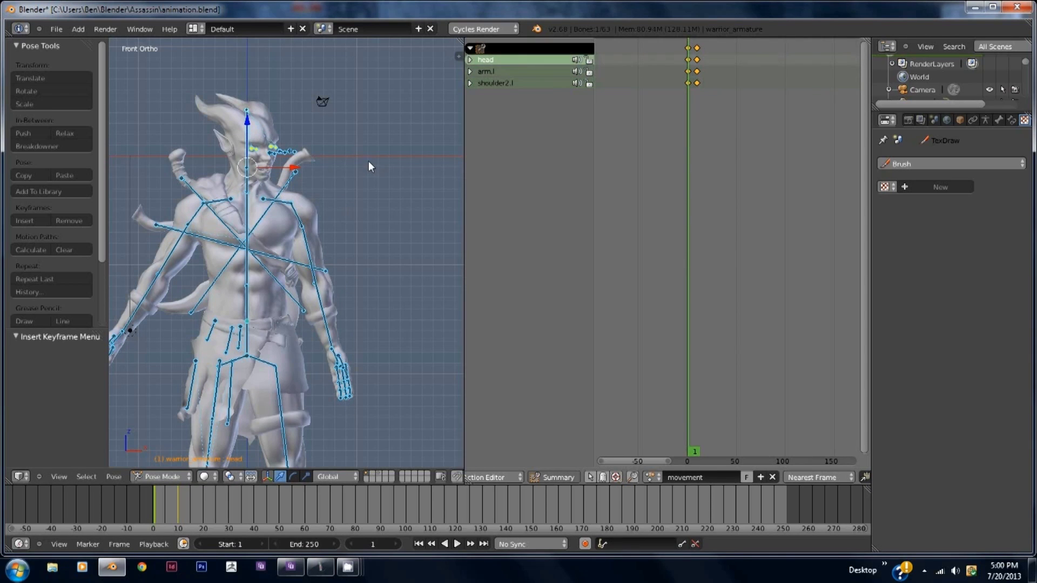
pyautogui.moveTo(354, 185); pyautogui.dragTo(362, 214, button='middle')
pyautogui.press('a')
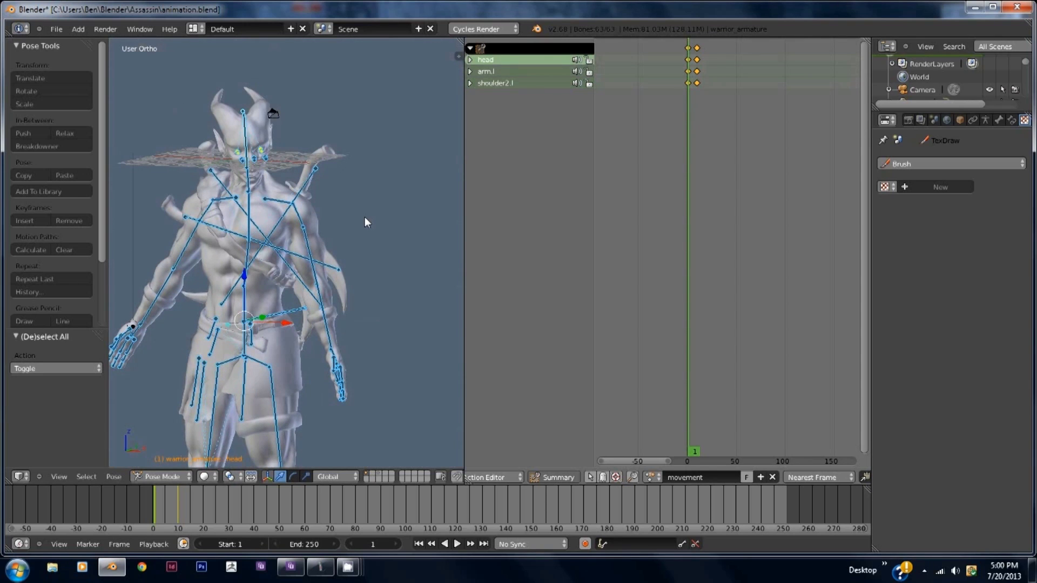
pyautogui.hotkey('alt', 'r')
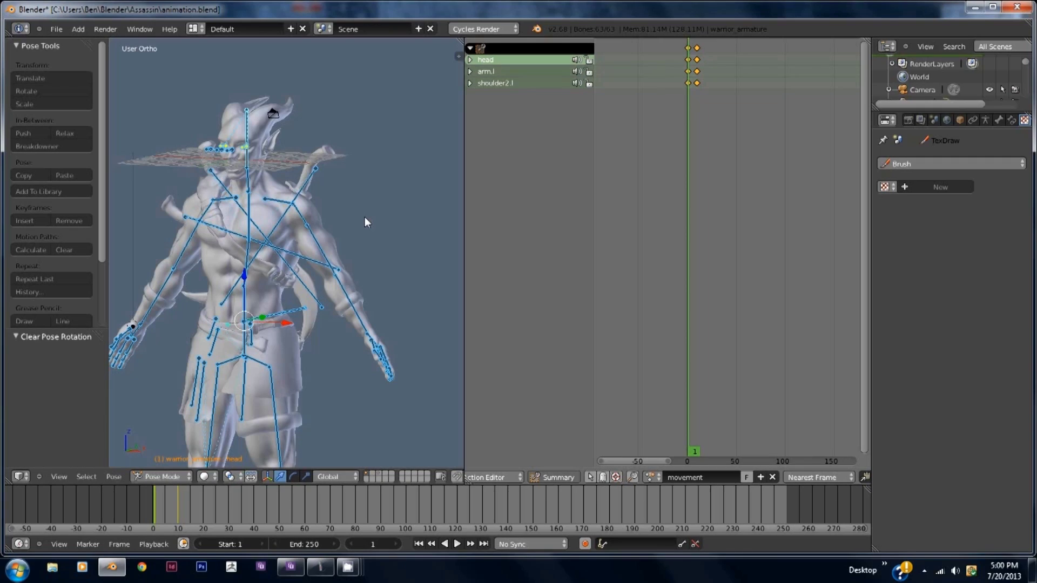
pyautogui.moveTo(359, 218); pyautogui.dragTo(331, 221, button='middle')
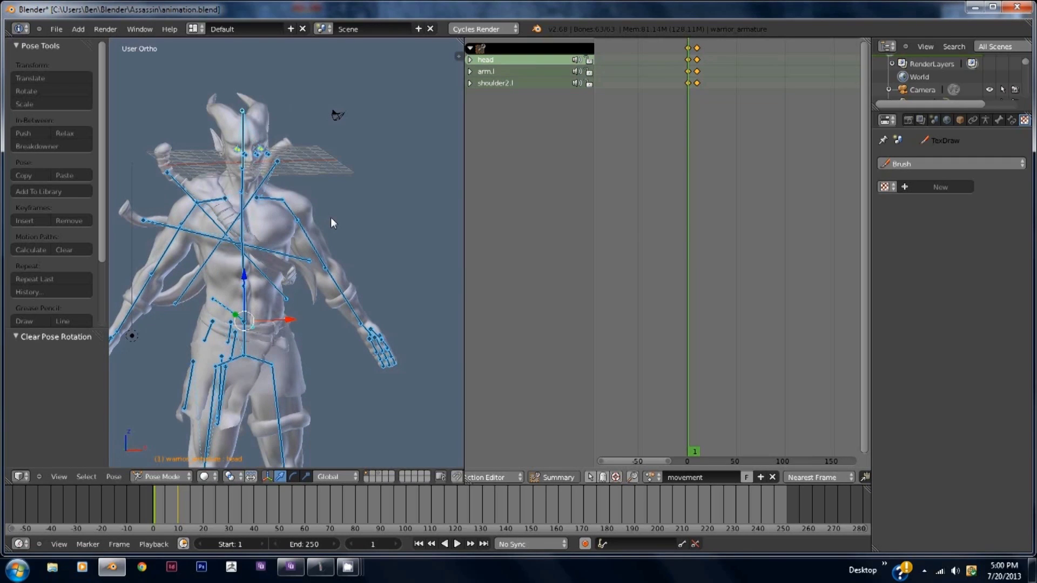
pyautogui.click(693, 77)
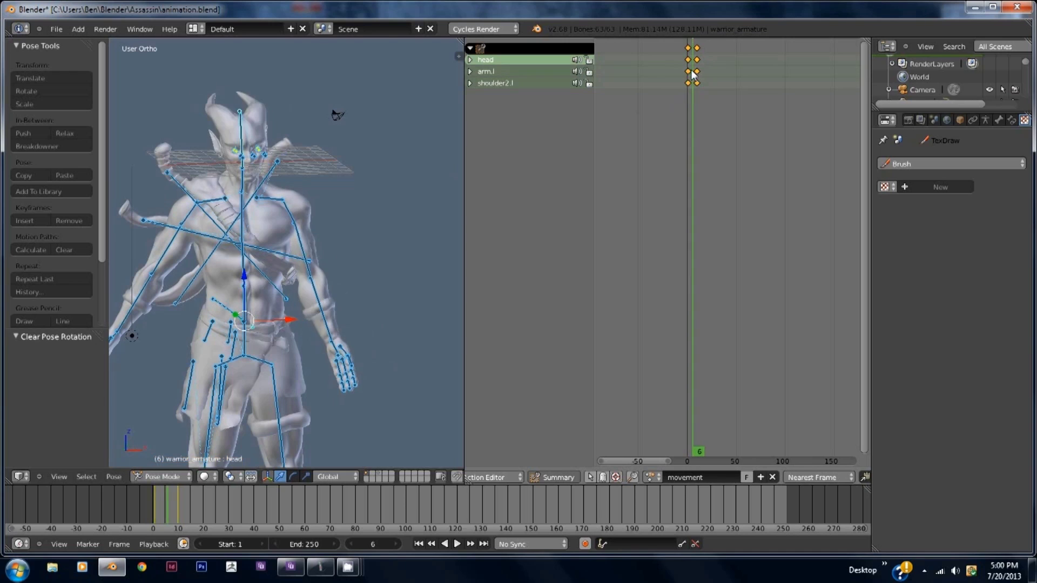
# - Scrub the movement action to frame 42 and bring its keyframes into view
pyautogui.moveTo(681, 74); pyautogui.dragTo(726, 135)
pyautogui.scroll(3, 729, 158)
pyautogui.scroll(2, 707, 143)
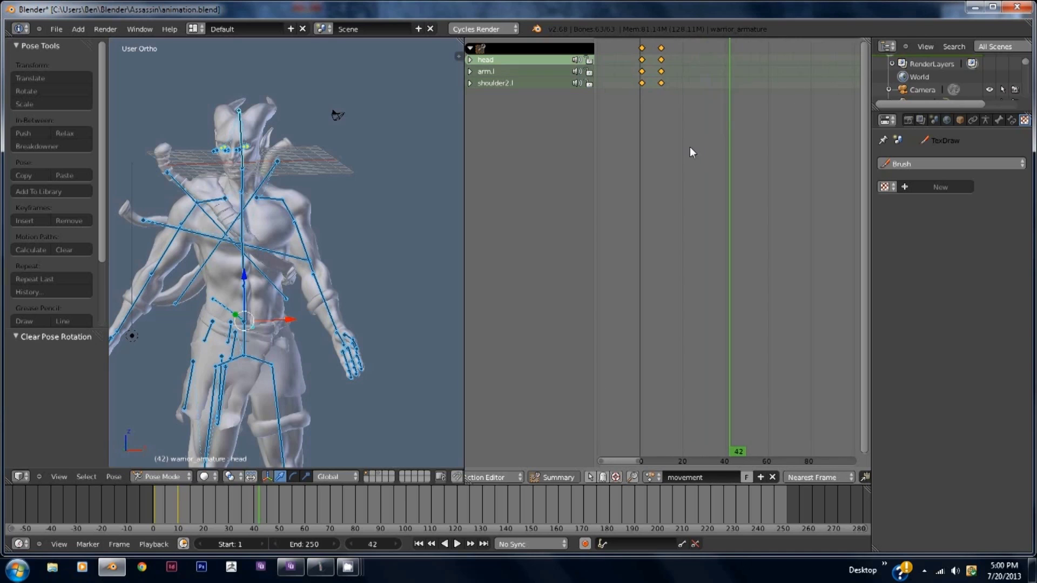
pyautogui.moveTo(690, 153); pyautogui.dragTo(731, 240, button='middle')
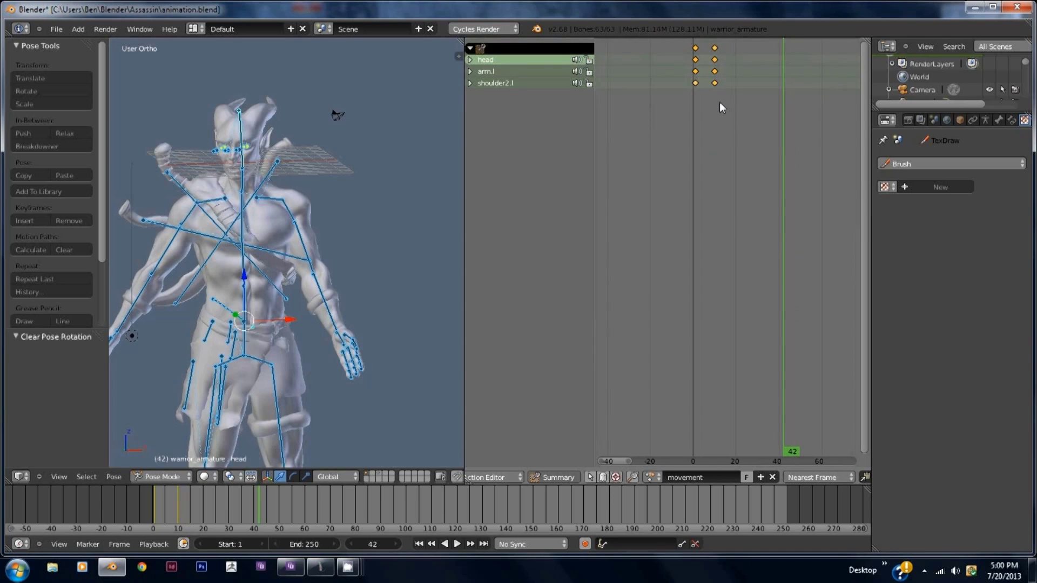
# - Select the shoulder2.l and head keys at frame 10, then cancel their move so they stay at frame 10
pyautogui.press('a')
pyautogui.click(714, 82)
pyautogui.click(715, 63)
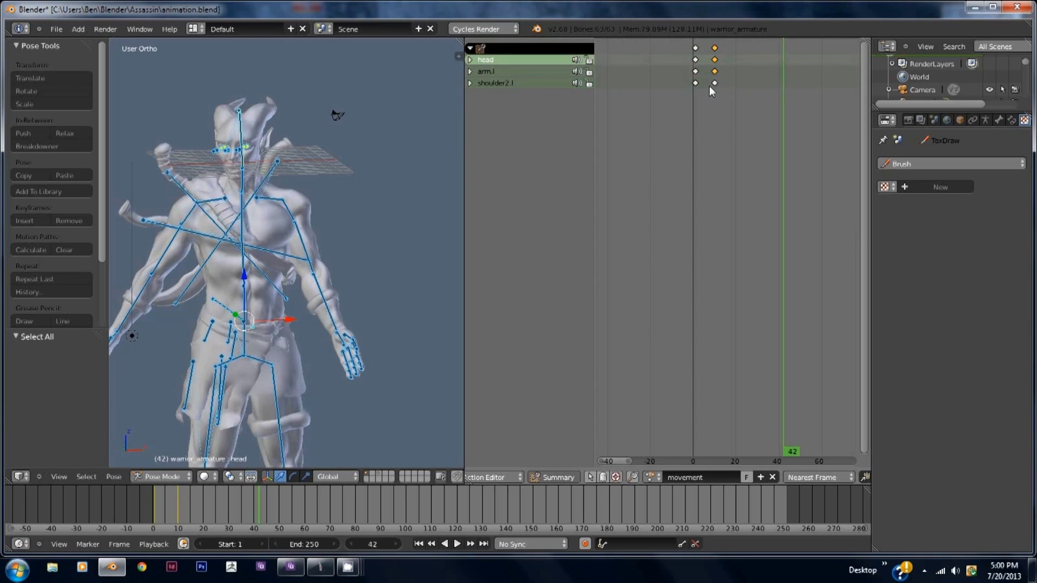
pyautogui.press('g')
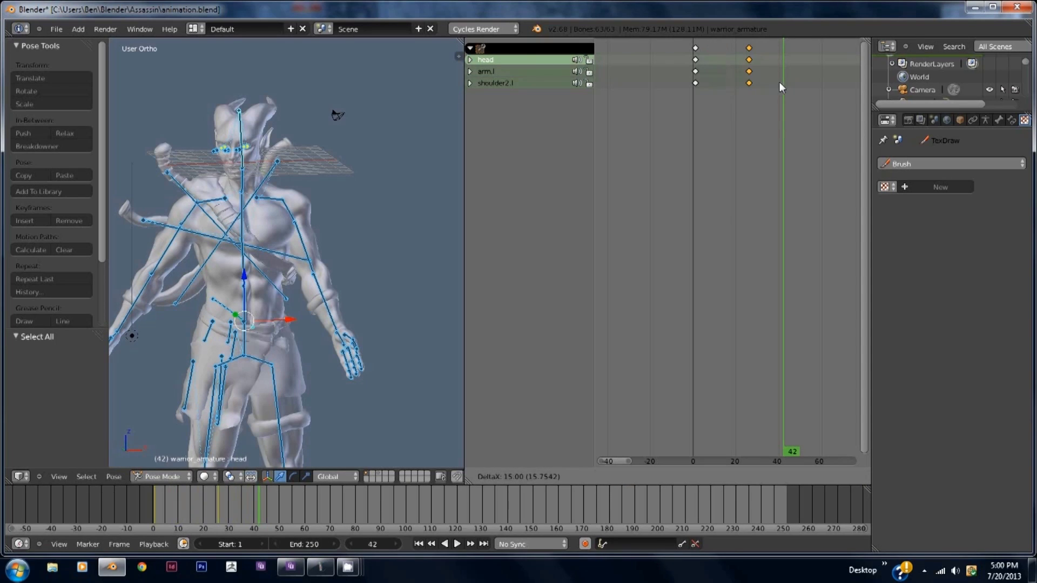
pyautogui.rightClick(723, 83)
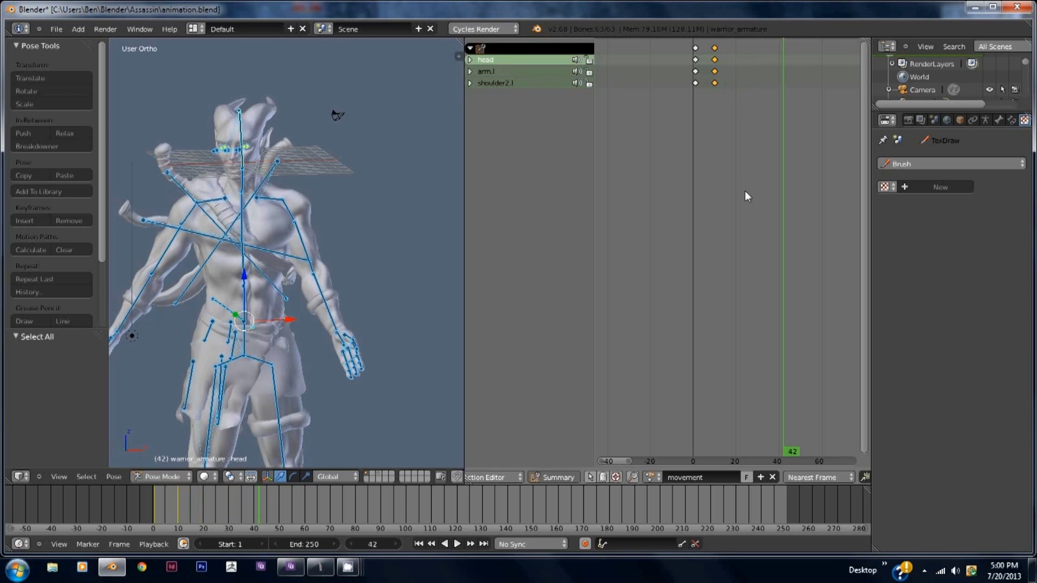